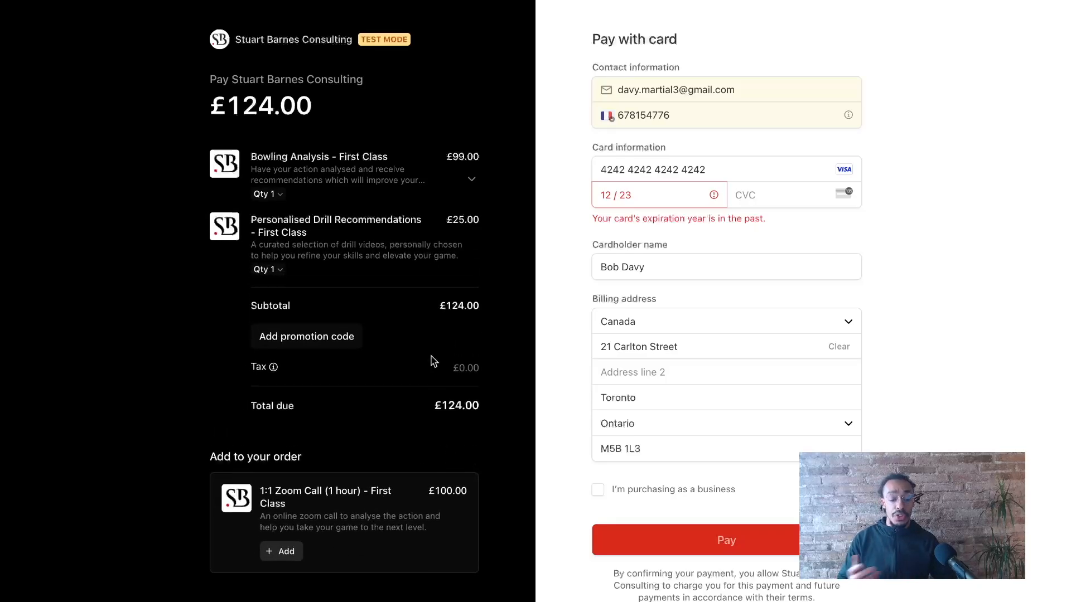
- Enter the card's CVC on the £124.00 checkout and submit the payment on the £199.00 checkout
click(769, 189)
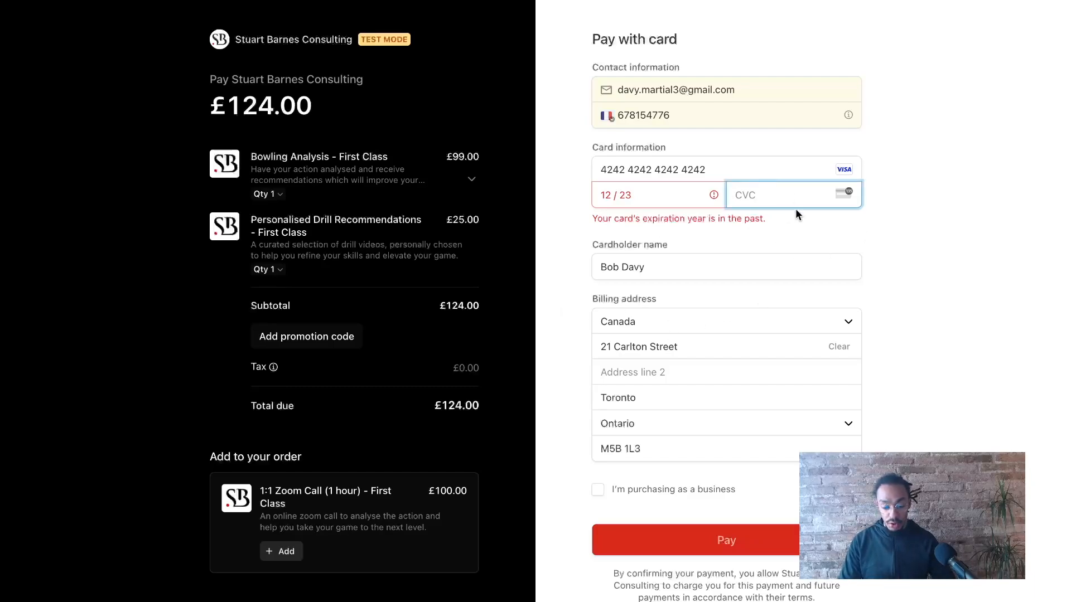
text(123)
click(955, 230)
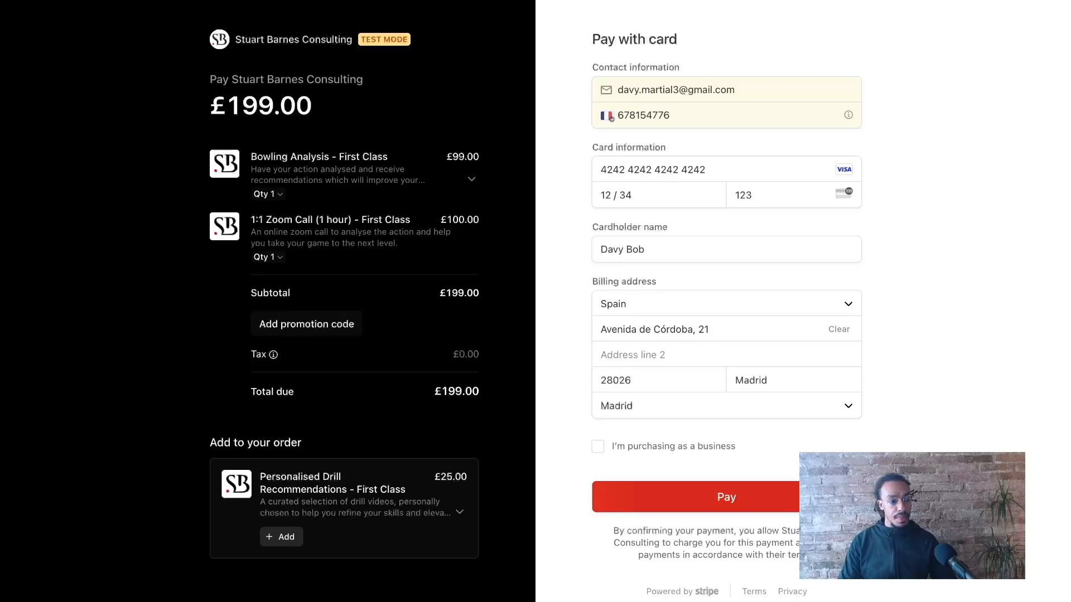
click(745, 507)
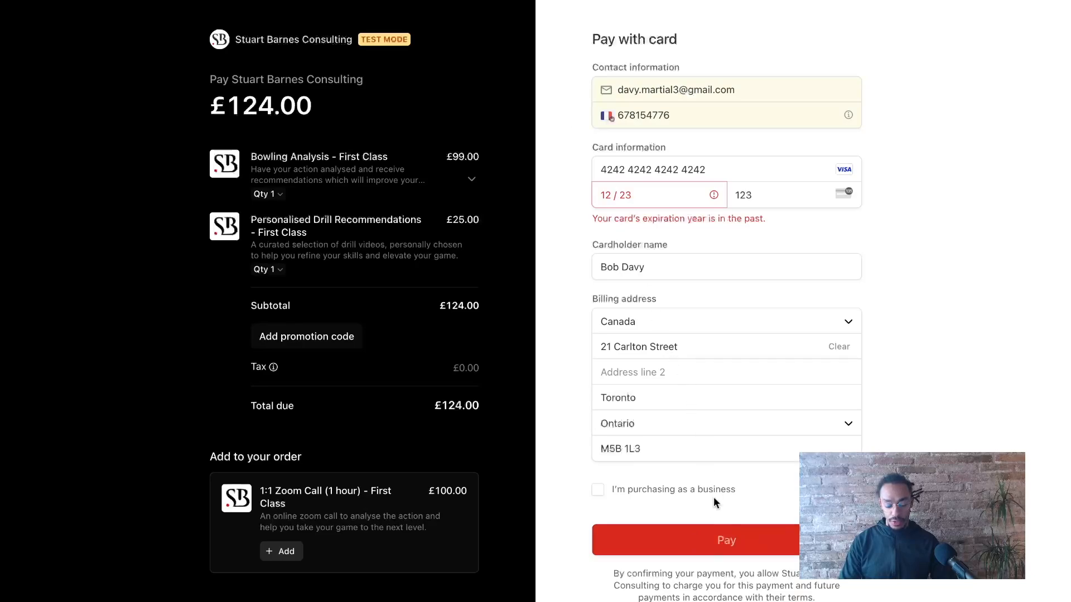
- Correct the card expiry date to 12 / 25 on the £124.00 checkout and submit the payment
click(689, 200)
key(BackSpace)
text(4)
key(BackSpace)
text(5)
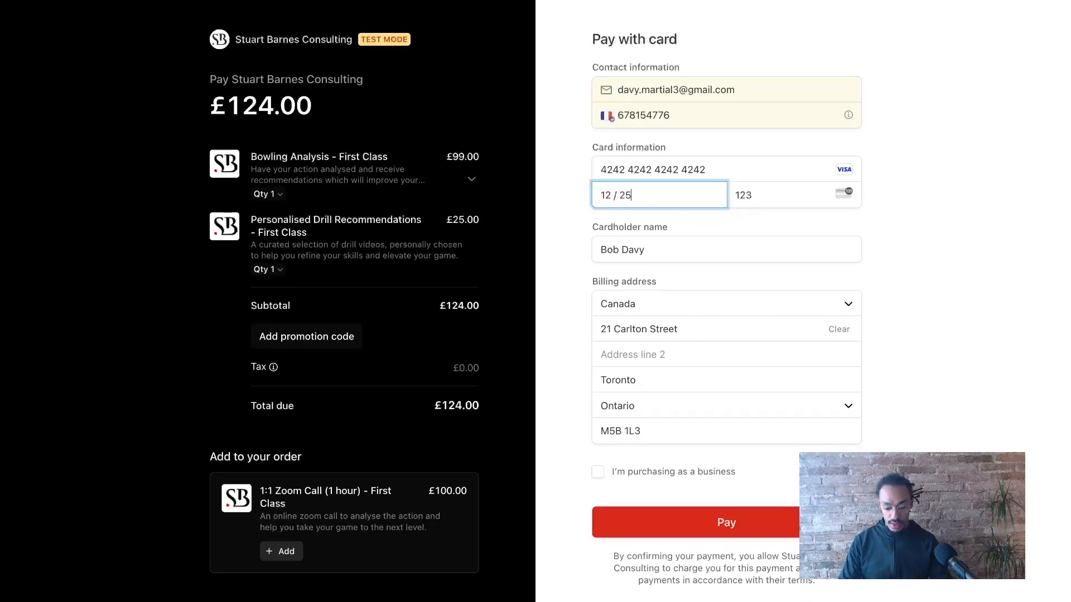
click(697, 523)
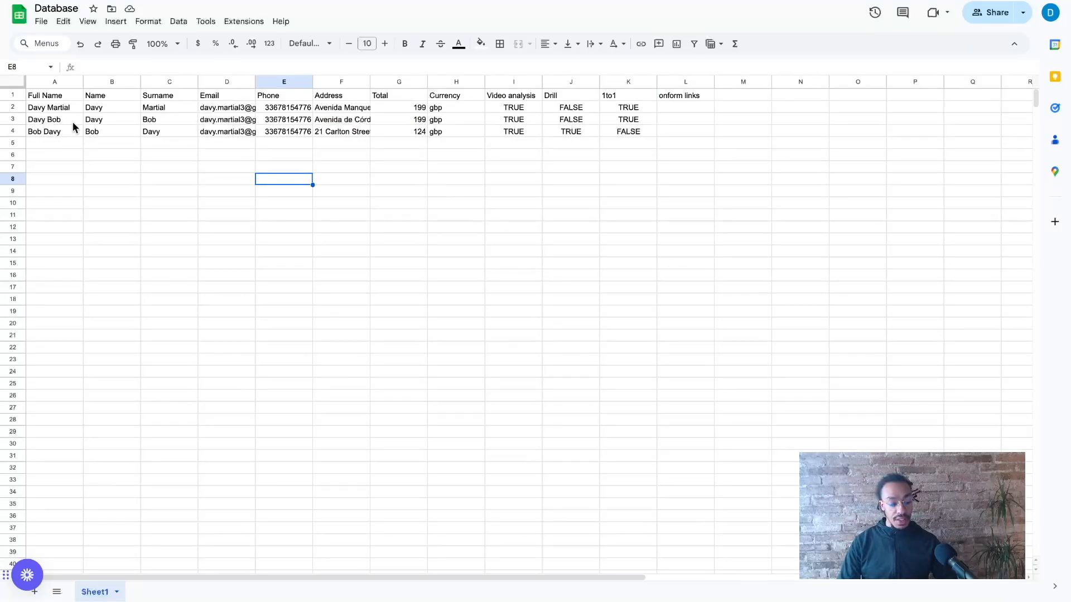
- Fill the two newest order rows, 3 and 4, with yellow in the Database spreadsheet
drag(21, 124, 17, 131)
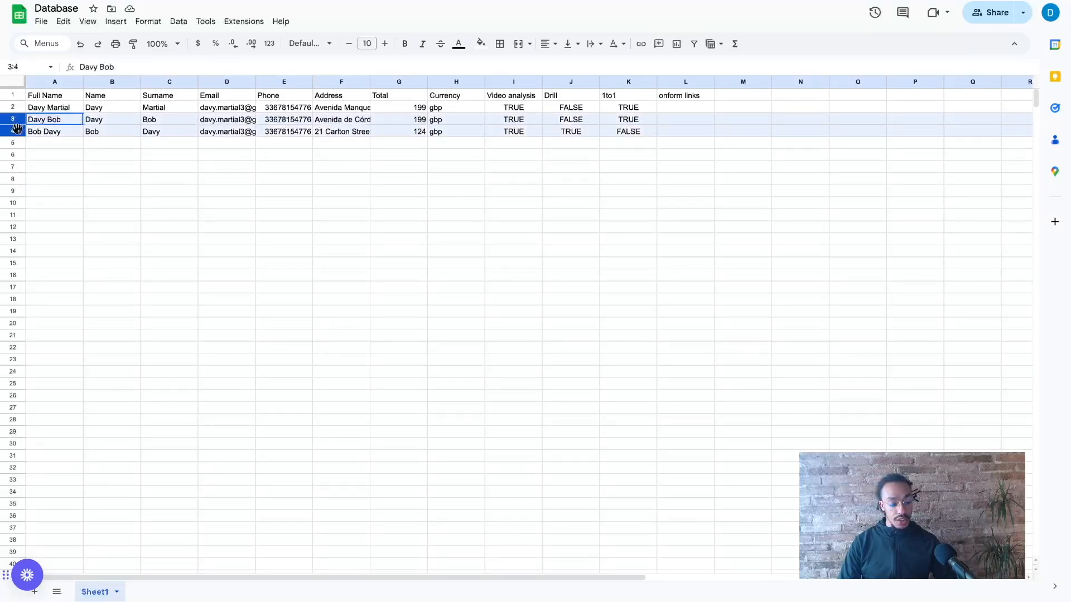
click(481, 43)
click(522, 96)
- Check the email, Total, Video analysis, Drill and 1to1 values of the two yellow order rows
click(218, 132)
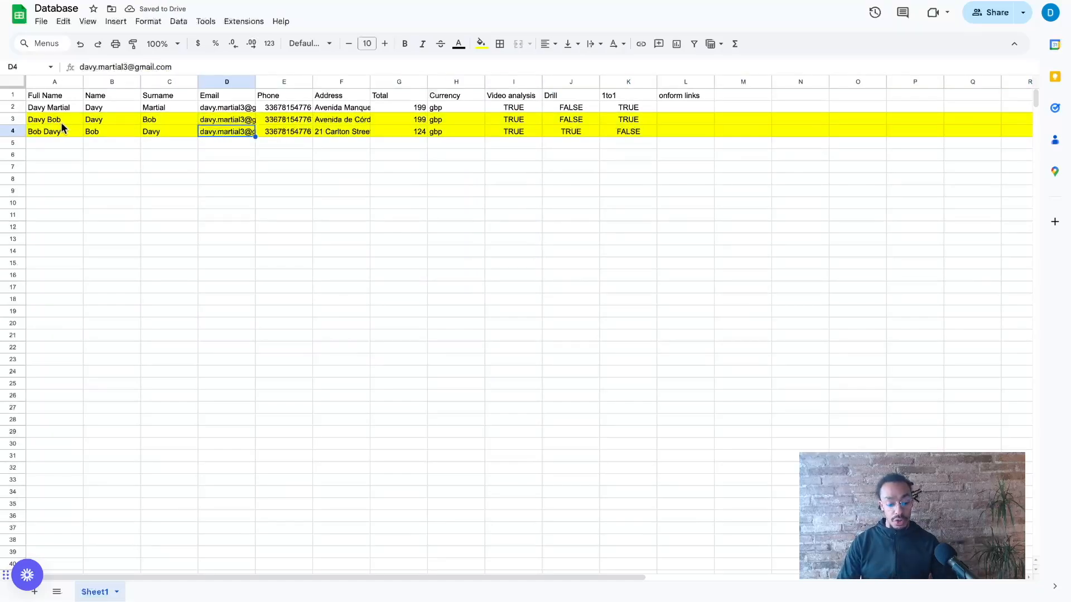
click(397, 121)
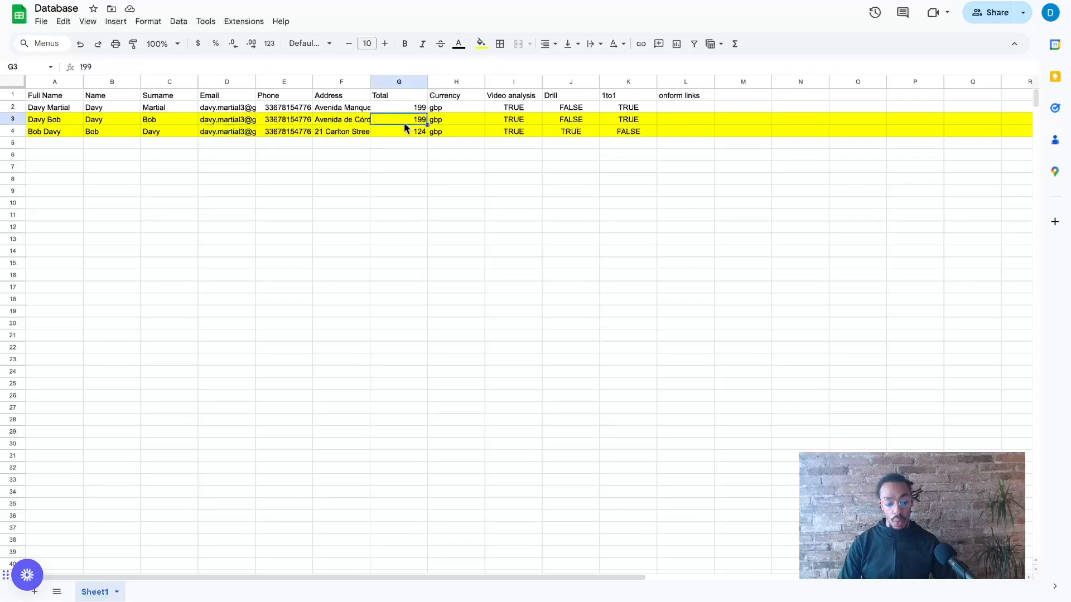
click(518, 120)
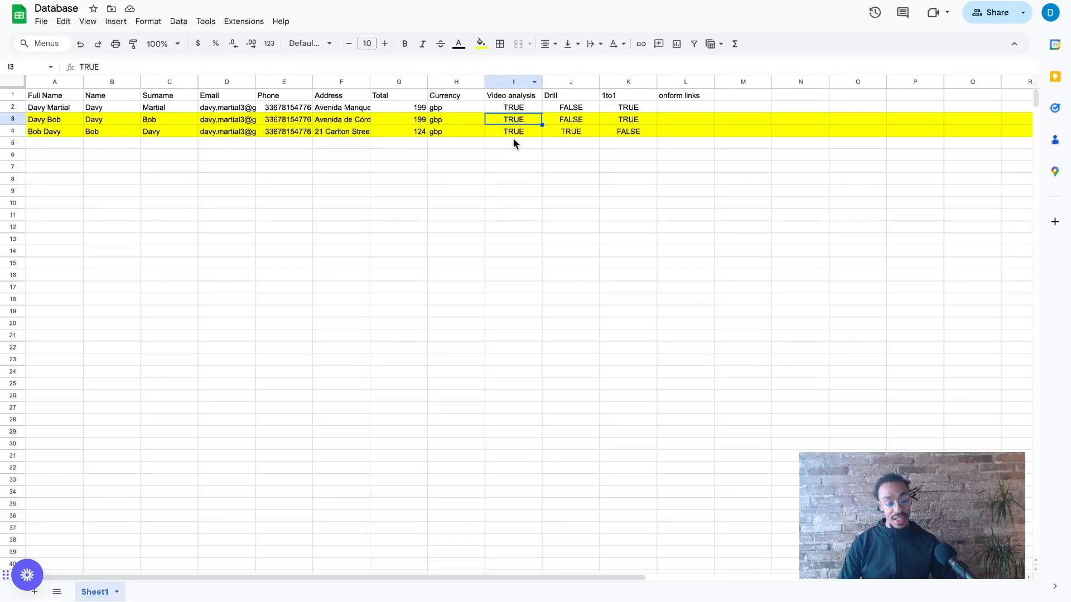
click(566, 123)
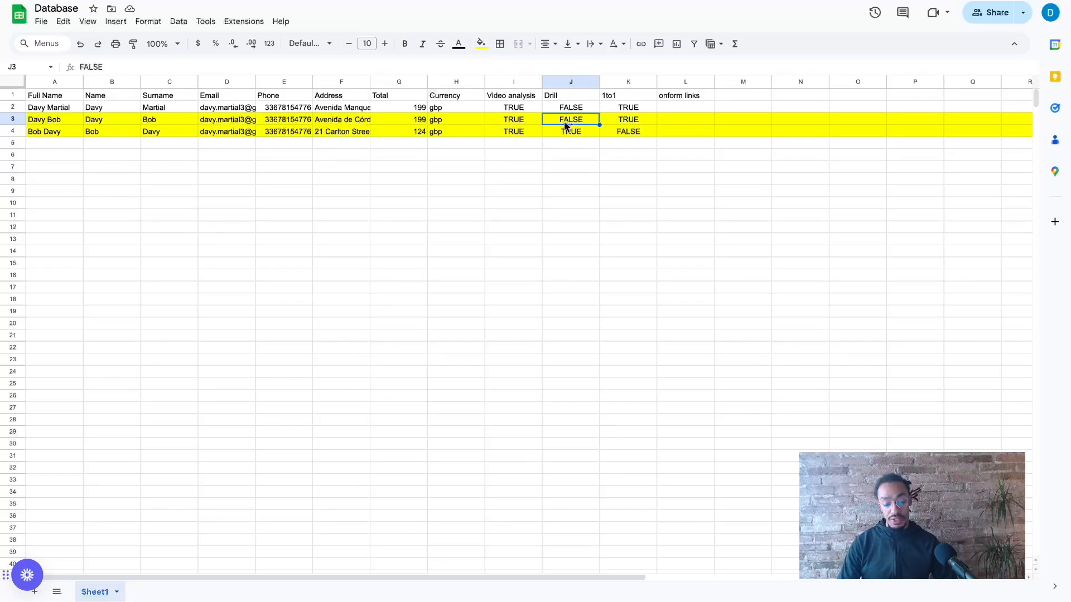
click(578, 134)
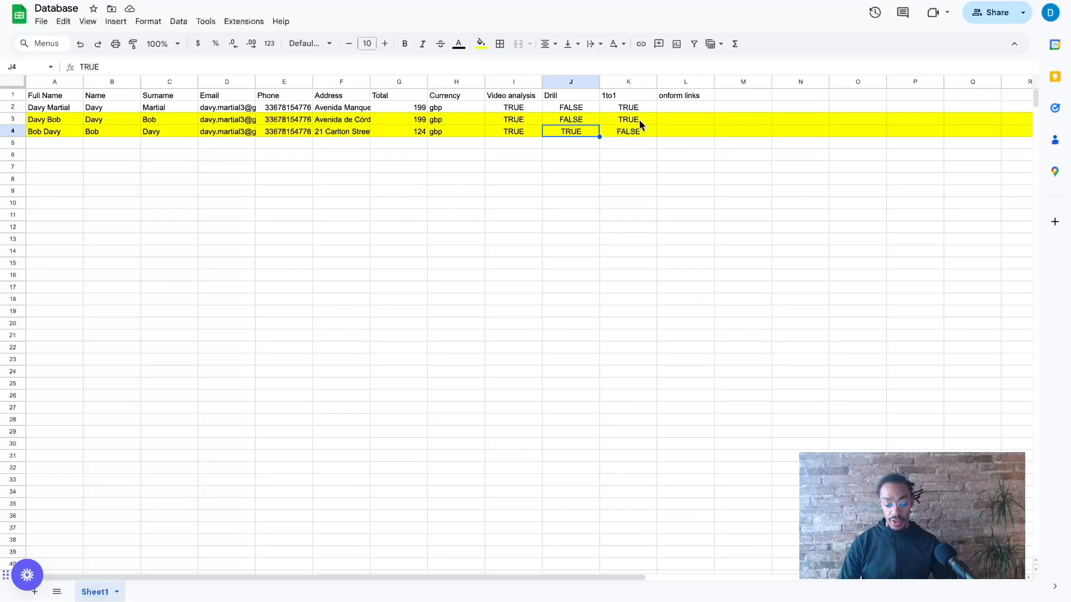
click(628, 132)
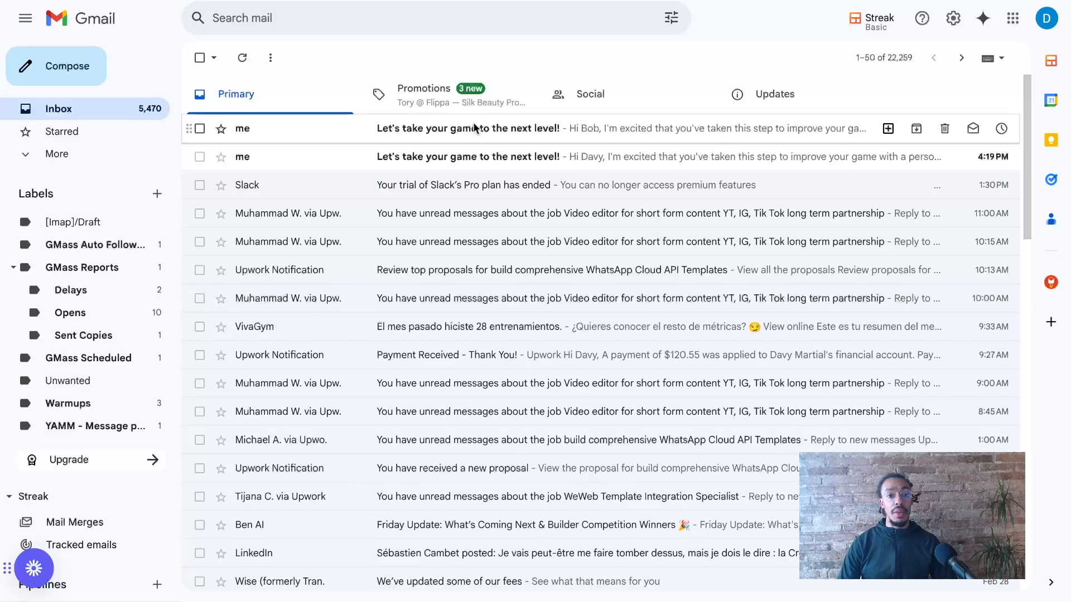
- Switch to Gmail, read the older of the two "Let's take your game to the next level!" emails, and return to the inbox
click(524, 158)
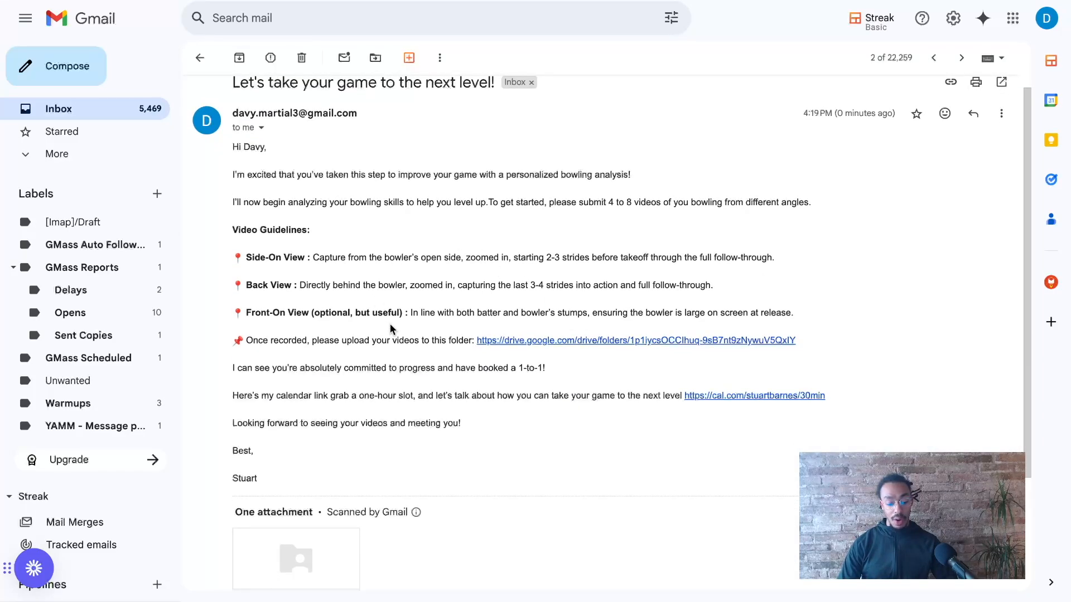
scroll(433, 305, down, 3)
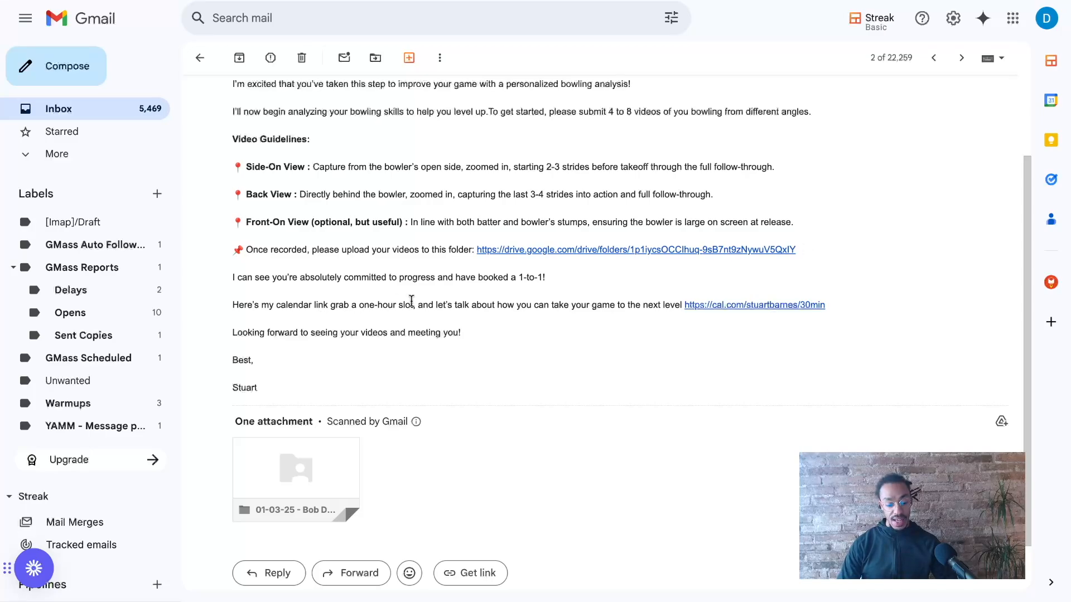
scroll(564, 319, down, 1)
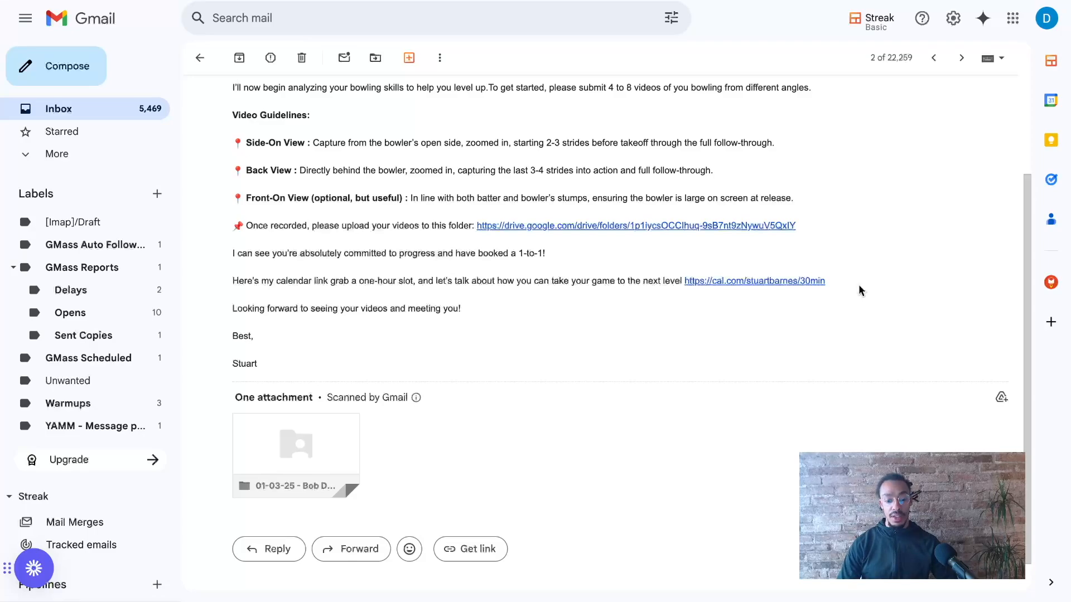
scroll(474, 277, up, 3)
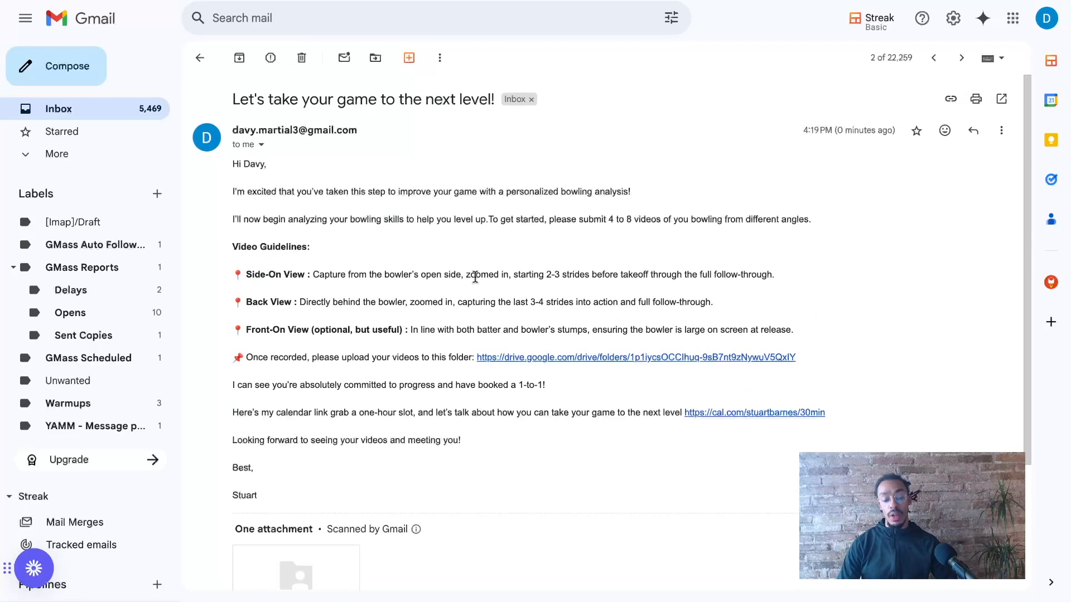
click(200, 58)
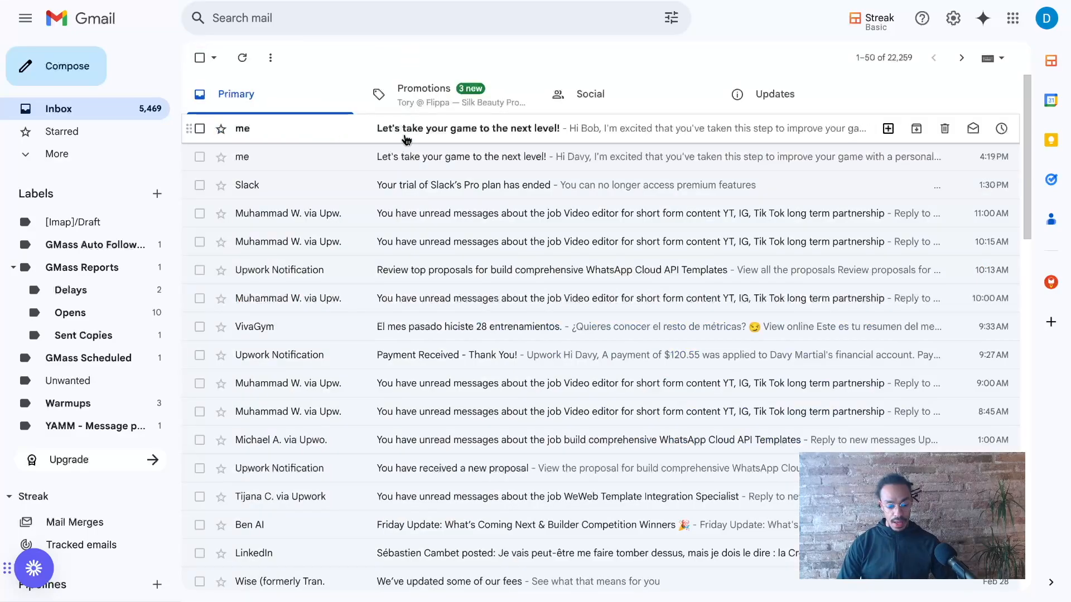
- Read the newest "Let's take your game to the next level!" email and open its Drive upload folder link
click(417, 136)
scroll(389, 213, down, 2)
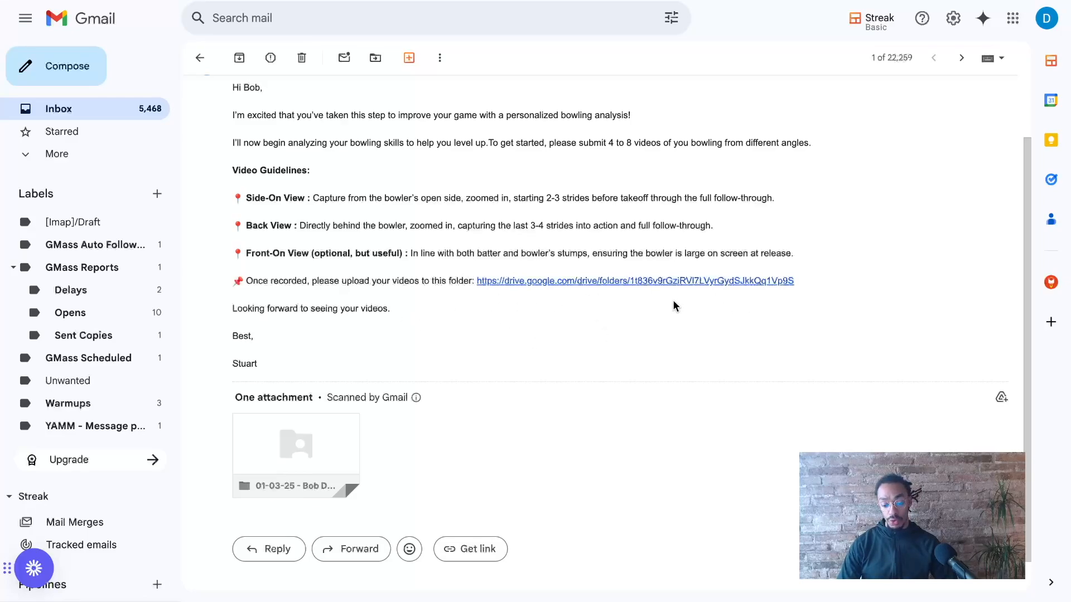
click(554, 287)
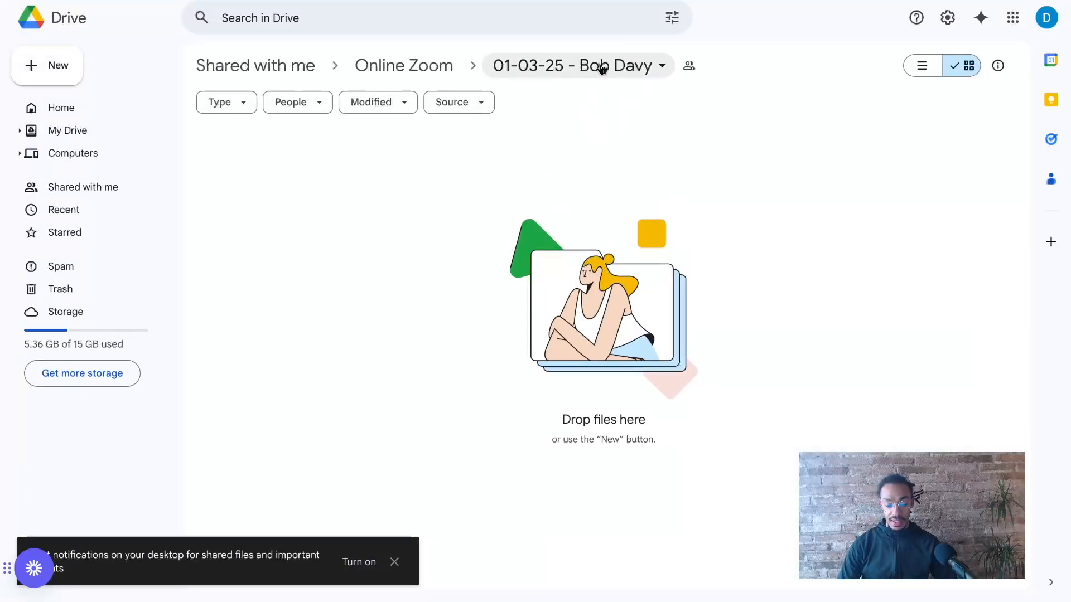
- Check the Online Zoom parent folder in Google Drive for the new customer folders
key(ctrl+Tab)
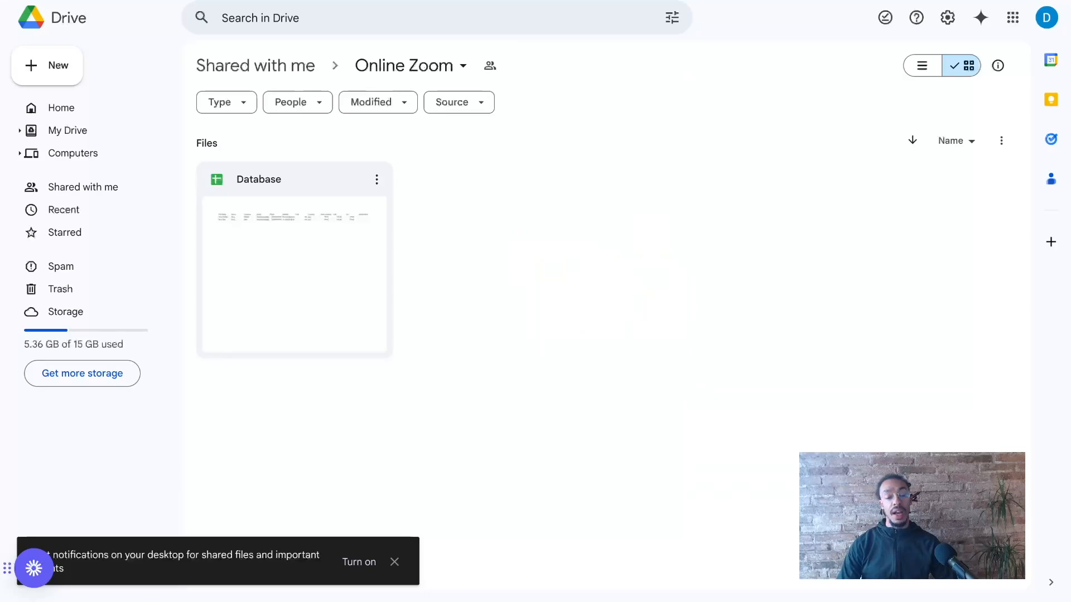
click(391, 66)
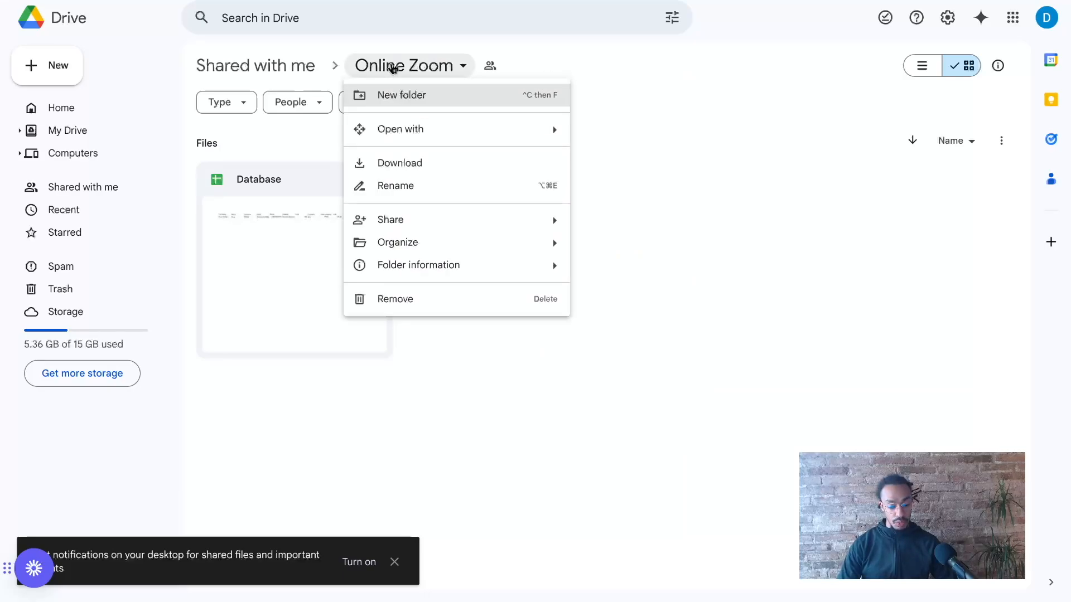
click(420, 55)
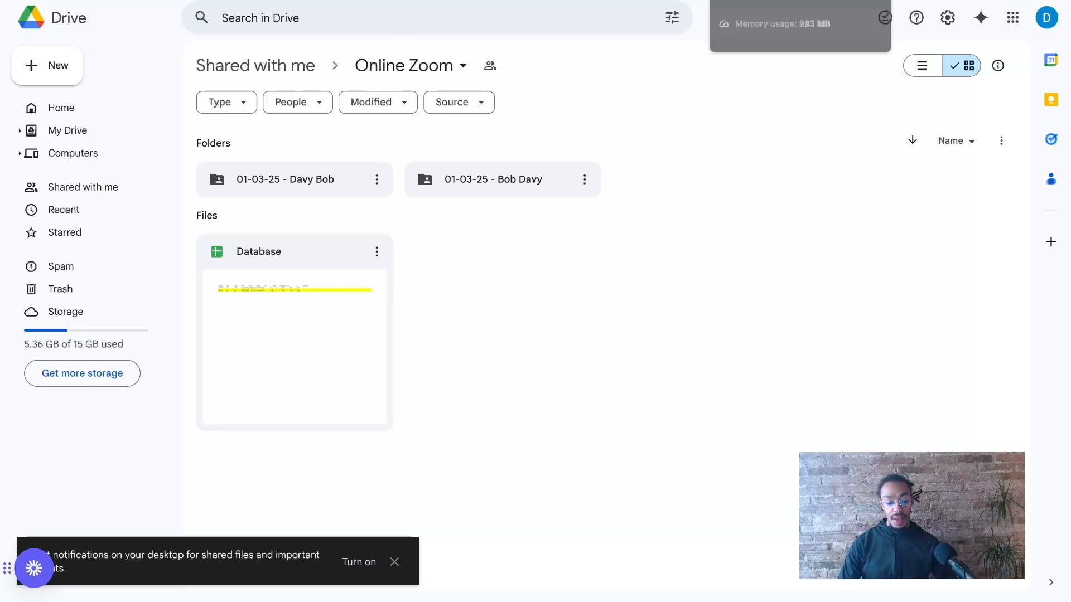
- Switch back to Gmail and open the list of draft emails
click(413, 0)
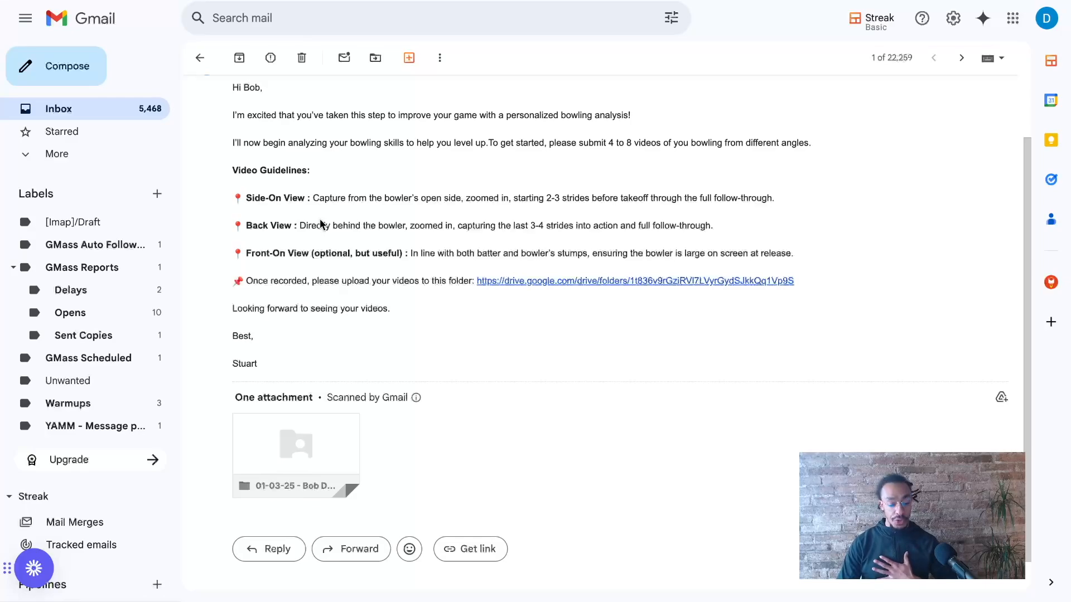
scroll(222, 153, up, 2)
click(79, 154)
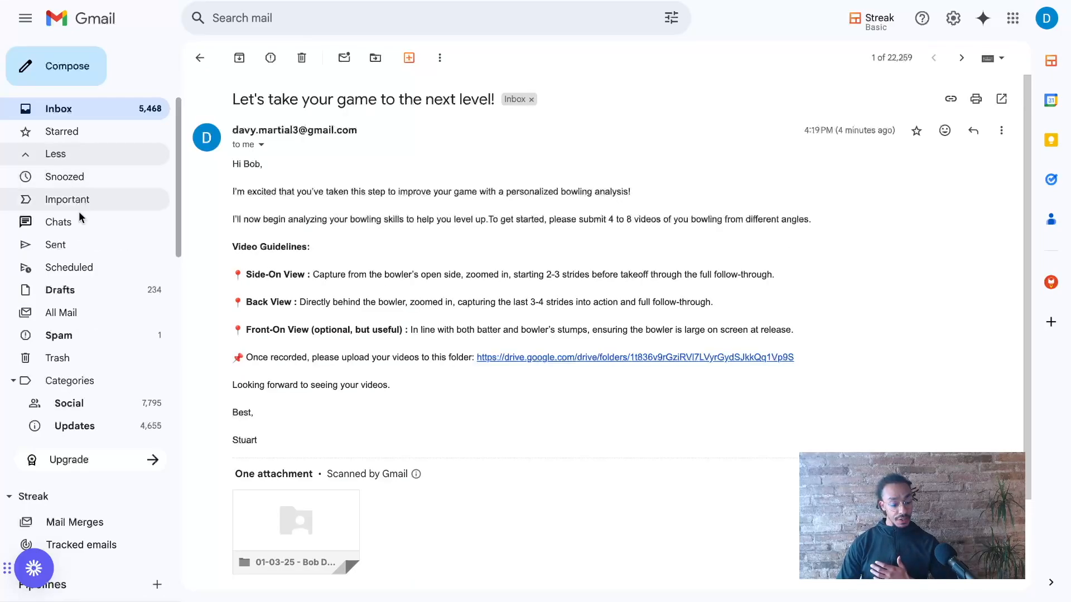
click(77, 289)
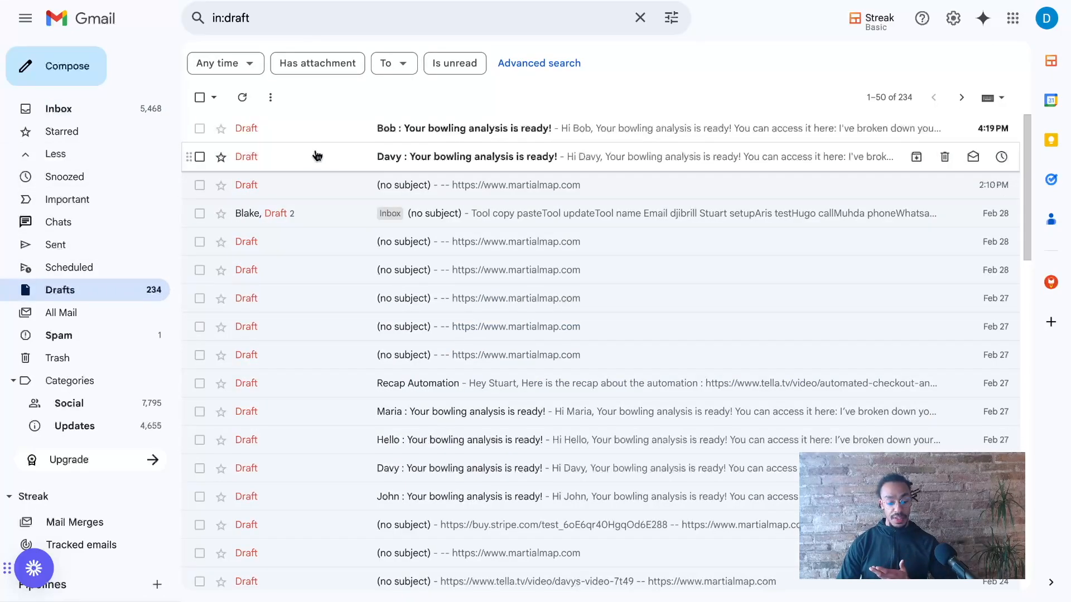
- Insert a blank line below the greeting in the second "Your bowling analysis is ready!" draft
click(350, 159)
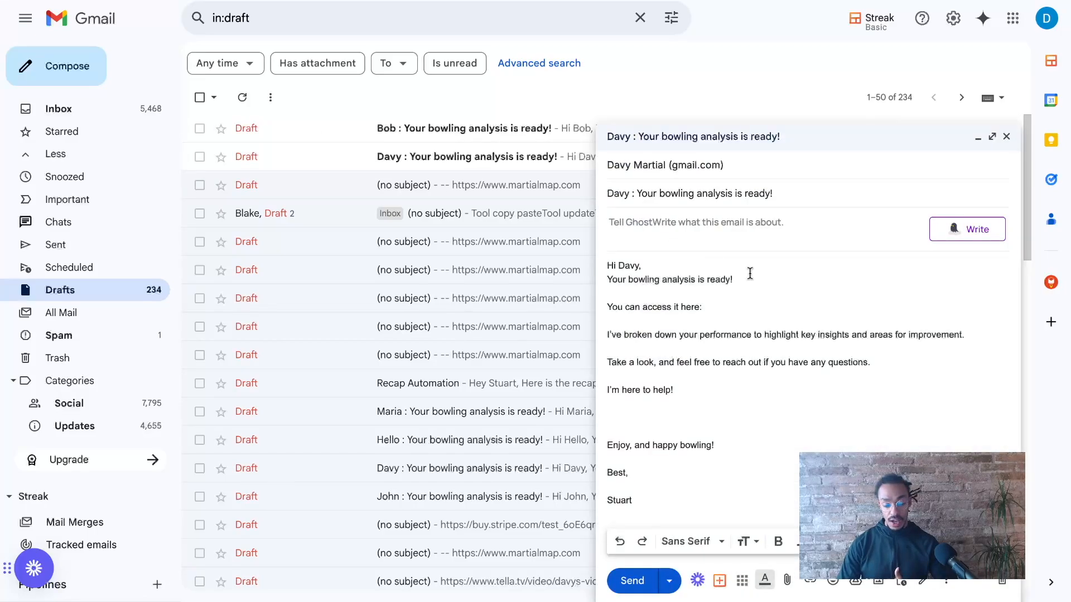
click(647, 269)
key(Return)
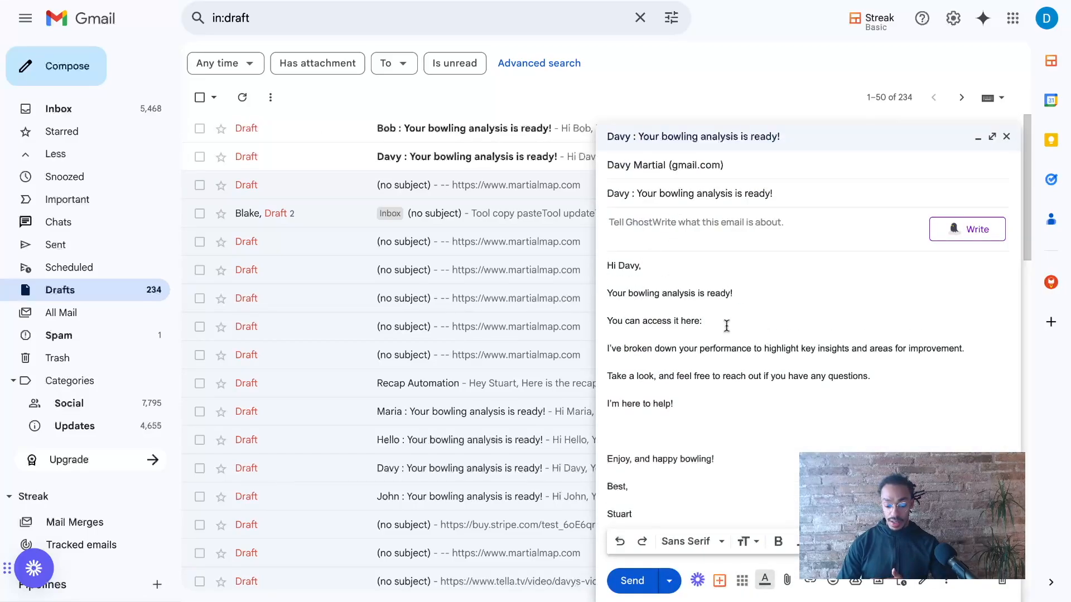
click(704, 322)
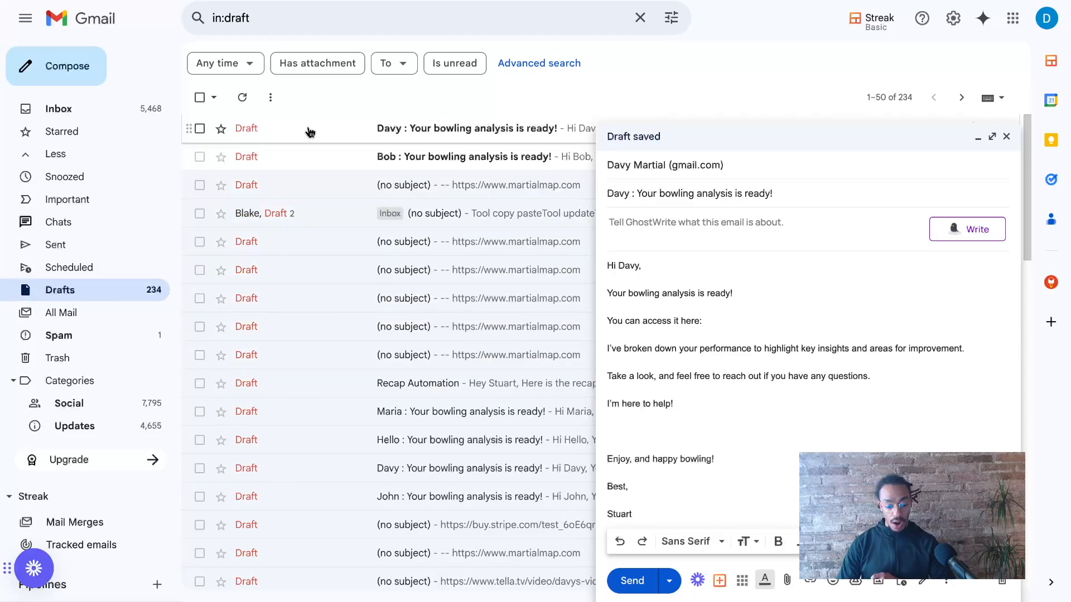
- Review the other new "Your bowling analysis is ready!" draft with the drills link section, and minimize both drafts
click(320, 155)
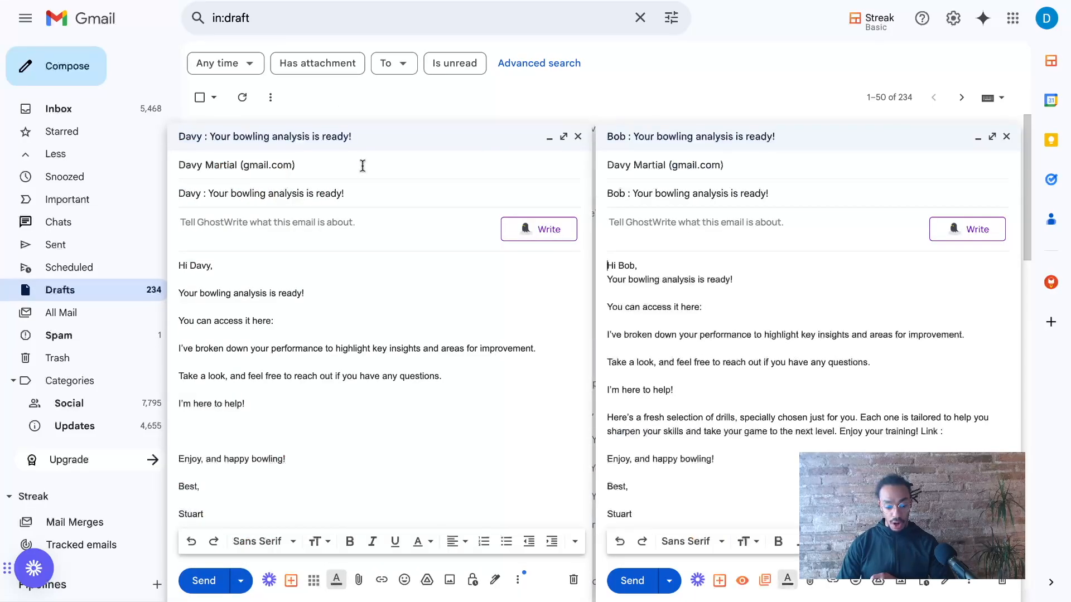
click(749, 310)
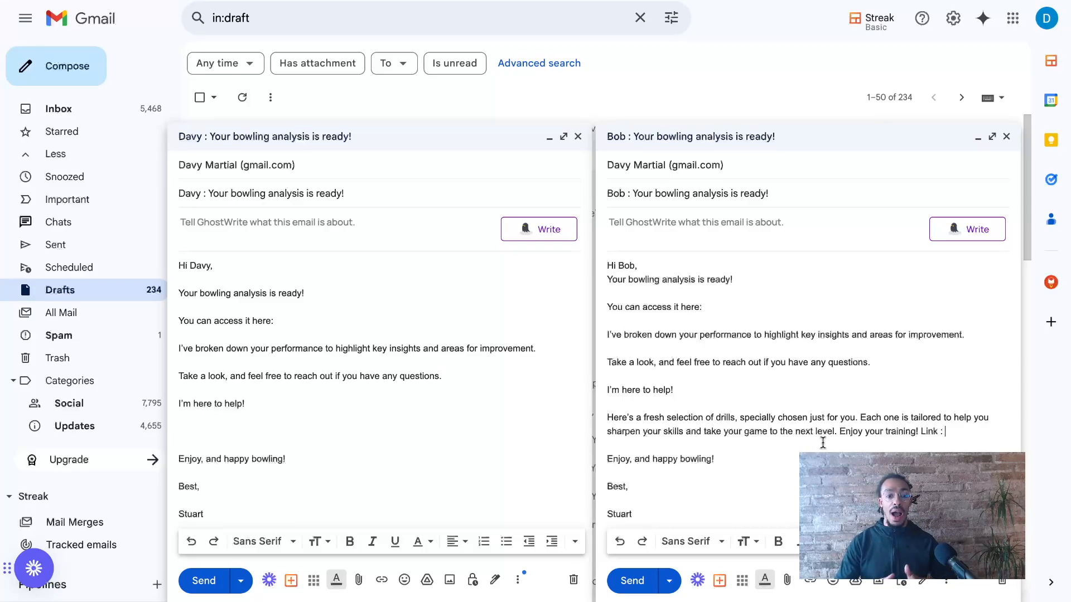
click(549, 138)
click(977, 138)
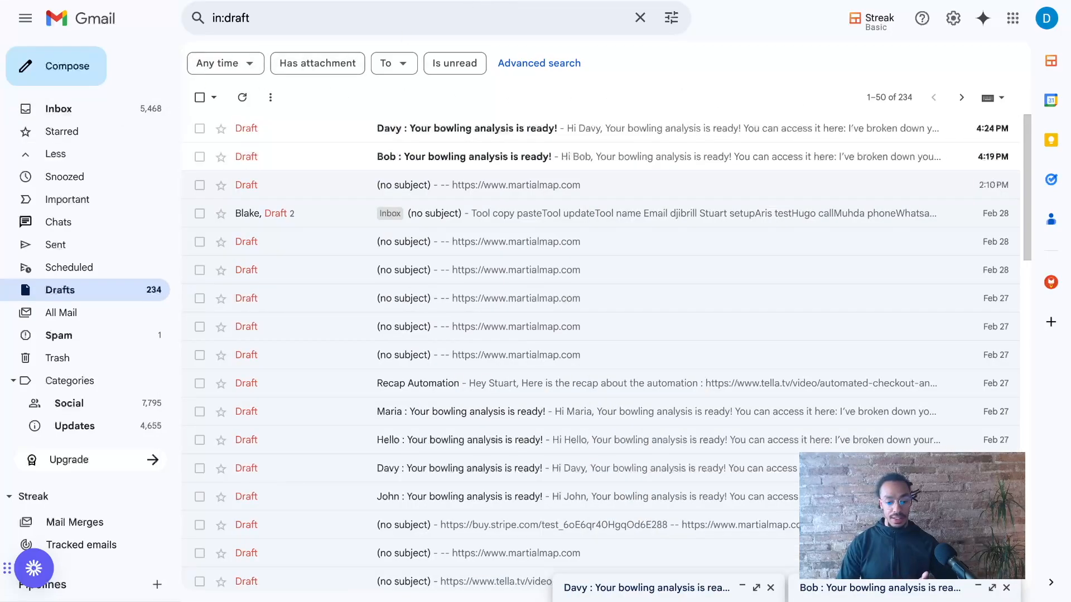
- Switch to Google Drive and upload the video "Organizing My Work Efficiently.mp4" into the first 01-03-25 customer folder
click(484, 1)
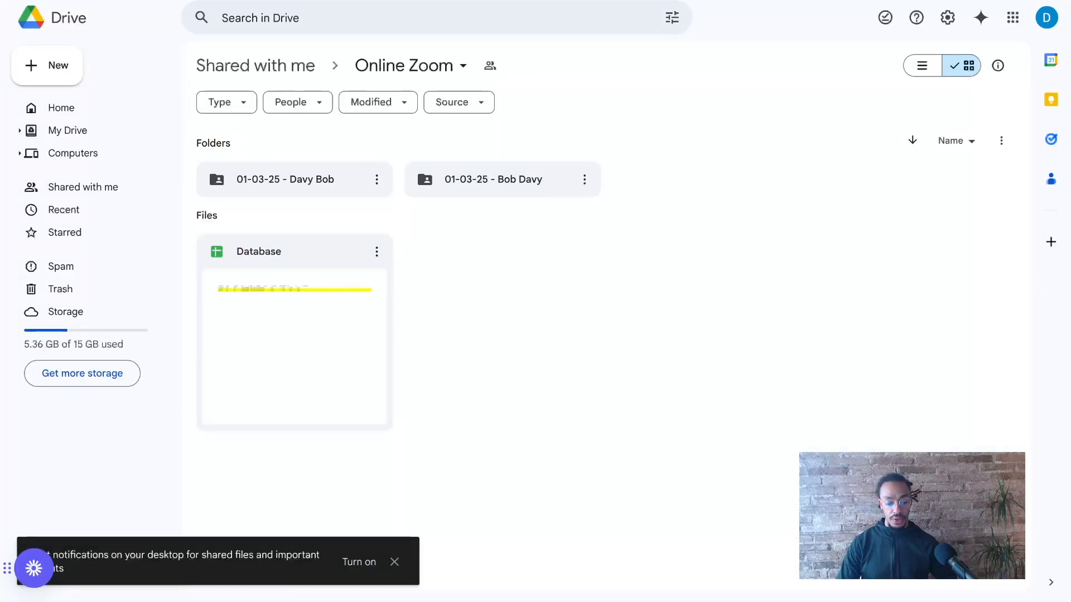
double_click(299, 176)
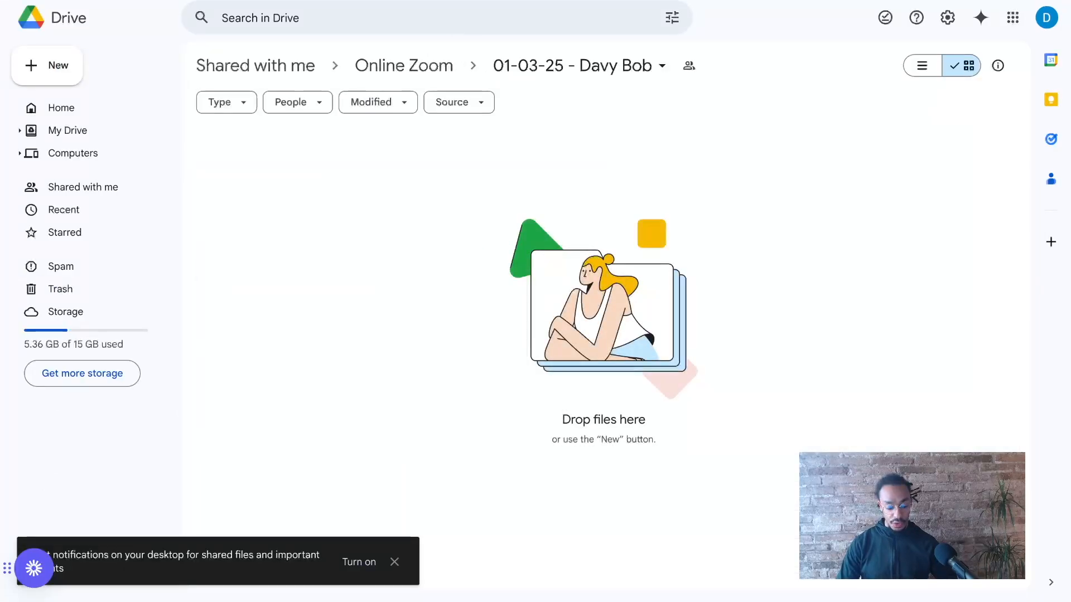
mouse_move(270, 601)
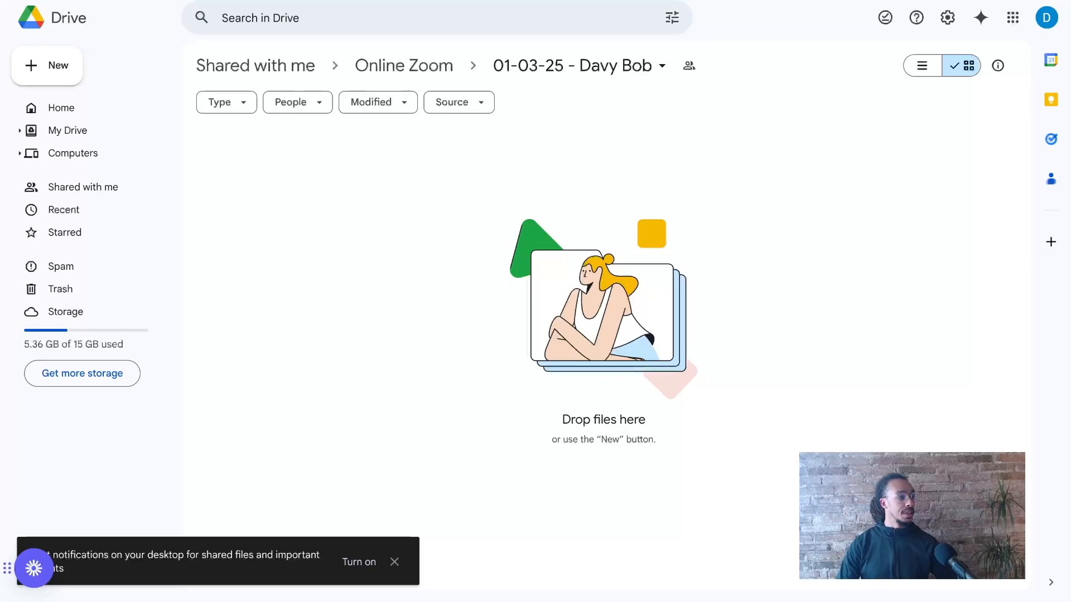
drag(67, 474, 488, 240)
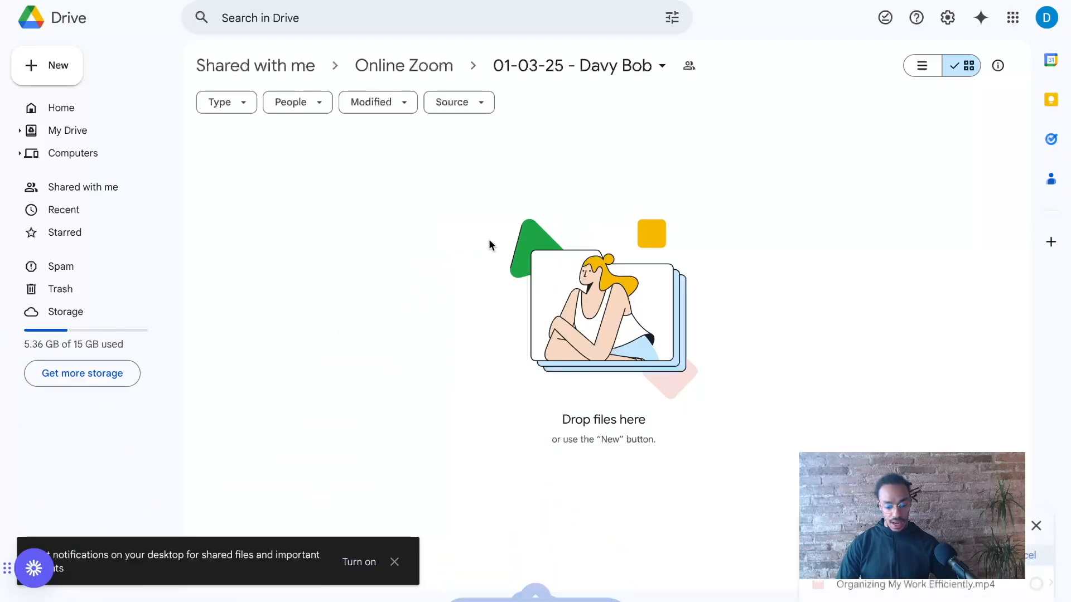
- Upload the video "Organizing My Work Efficiently.mp4" into the other 01-03-25 customer folder inside Online Zoom
click(433, 75)
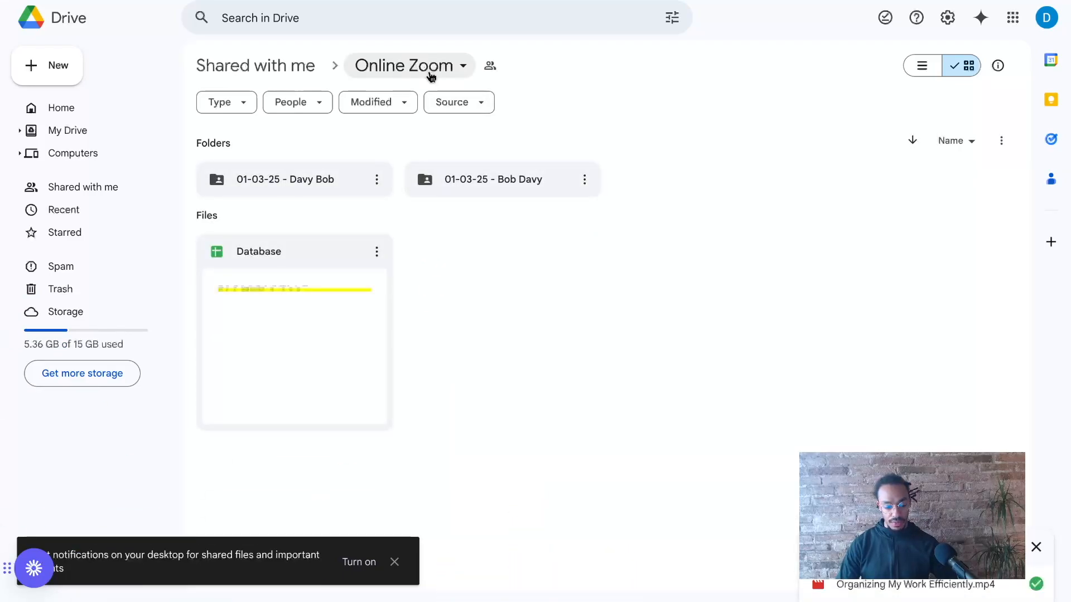
double_click(505, 179)
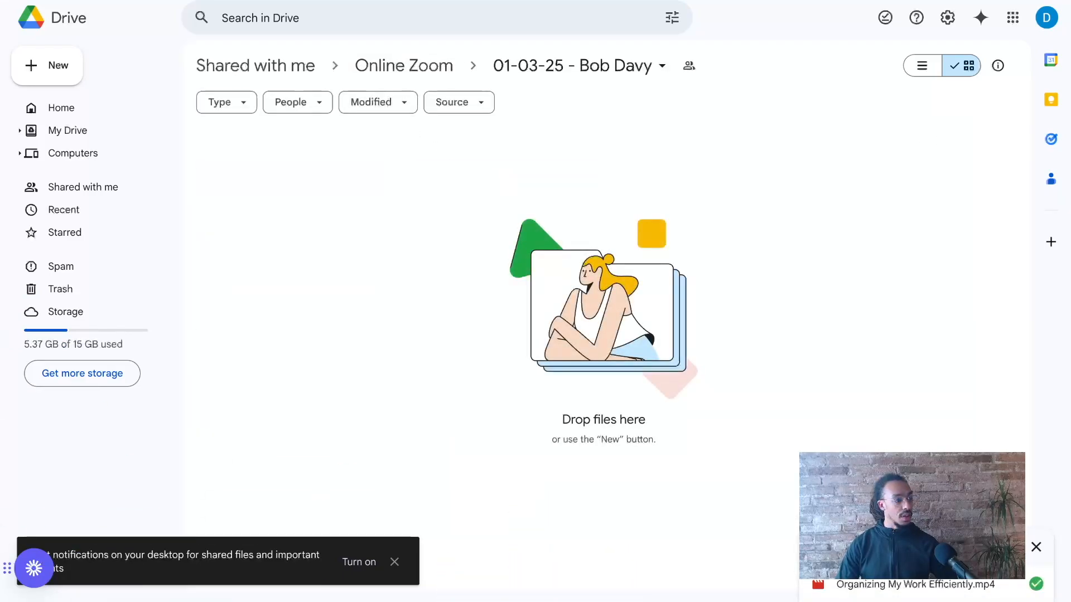
drag(679, 404, 658, 304)
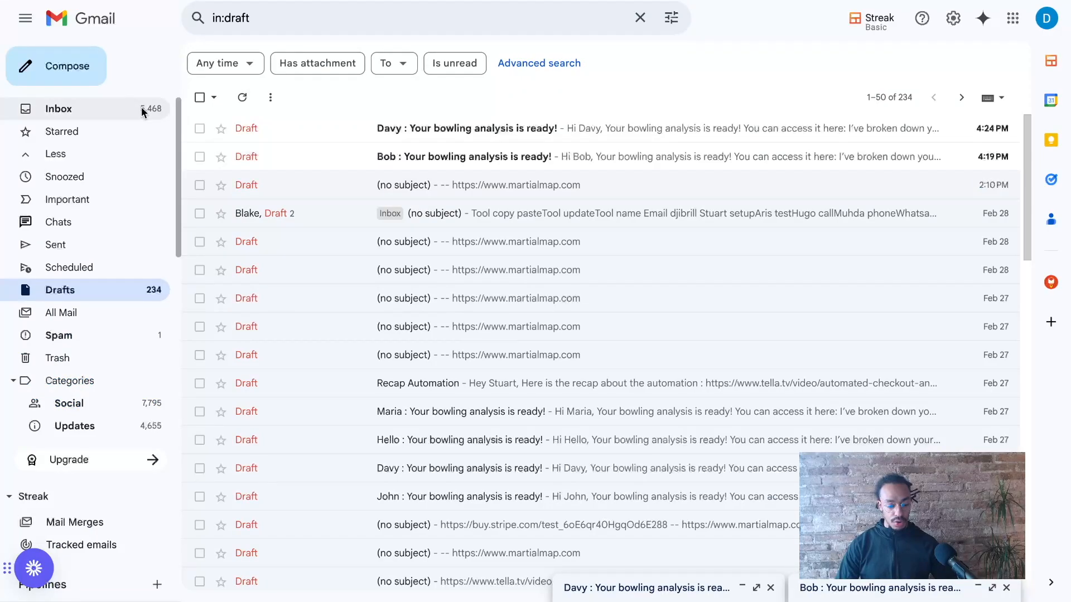
click(142, 109)
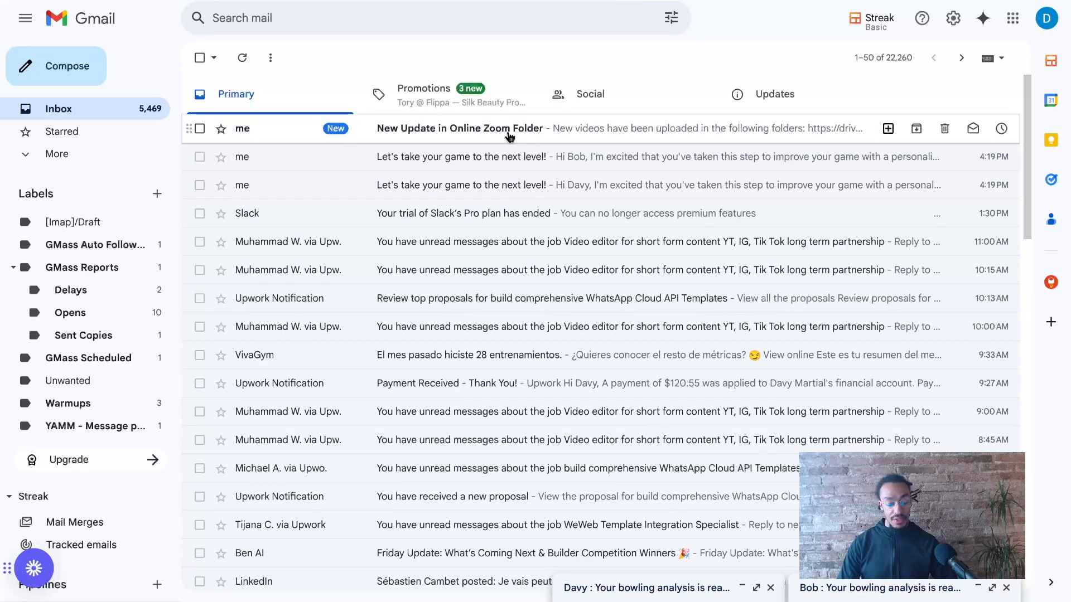
click(260, 132)
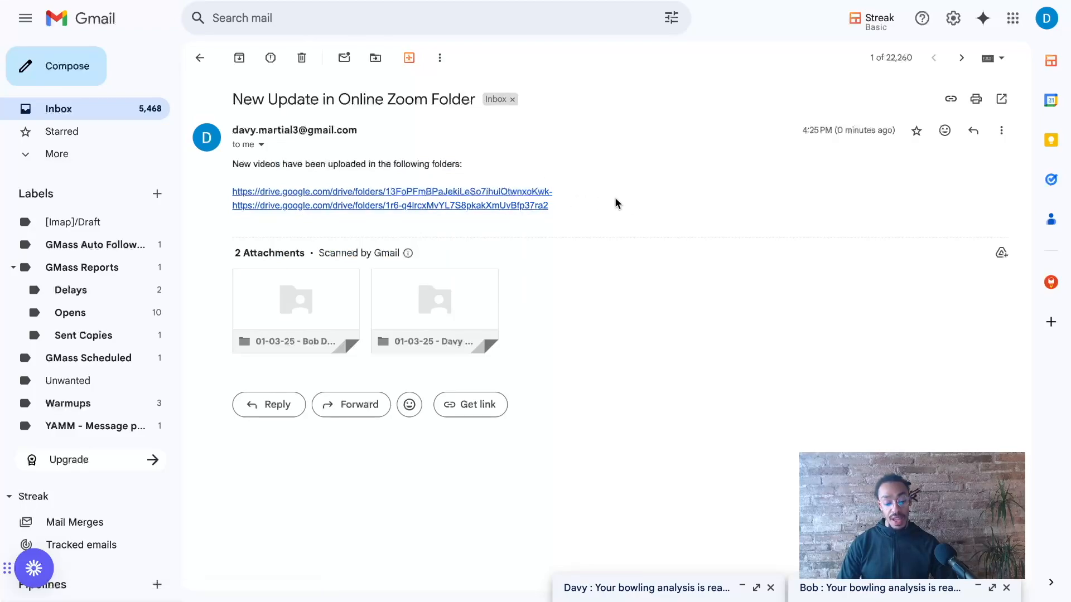
click(389, 193)
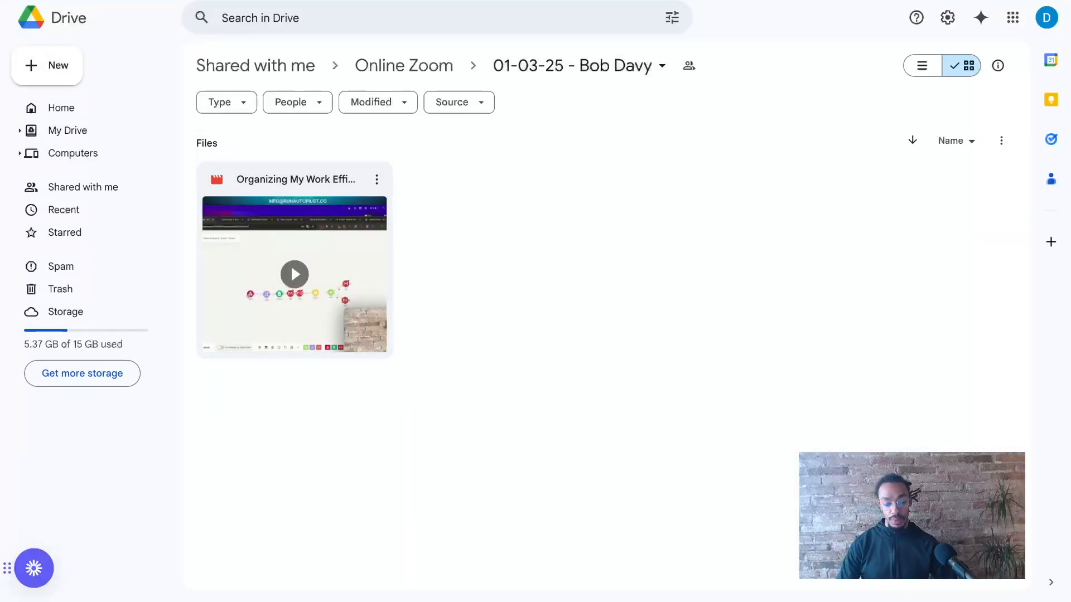
click(502, 1)
click(458, 201)
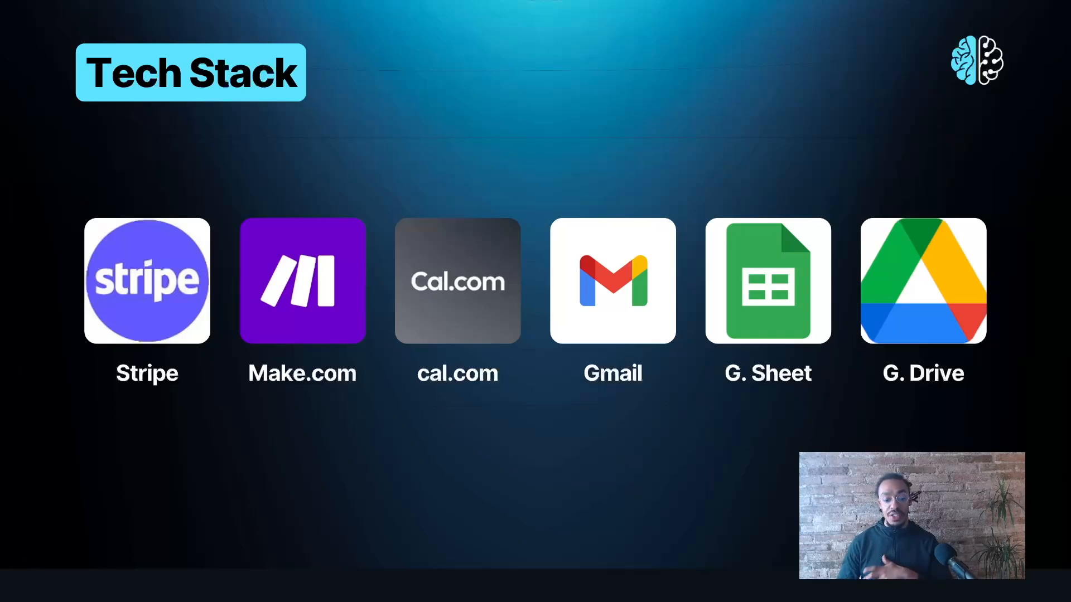
key(Right)
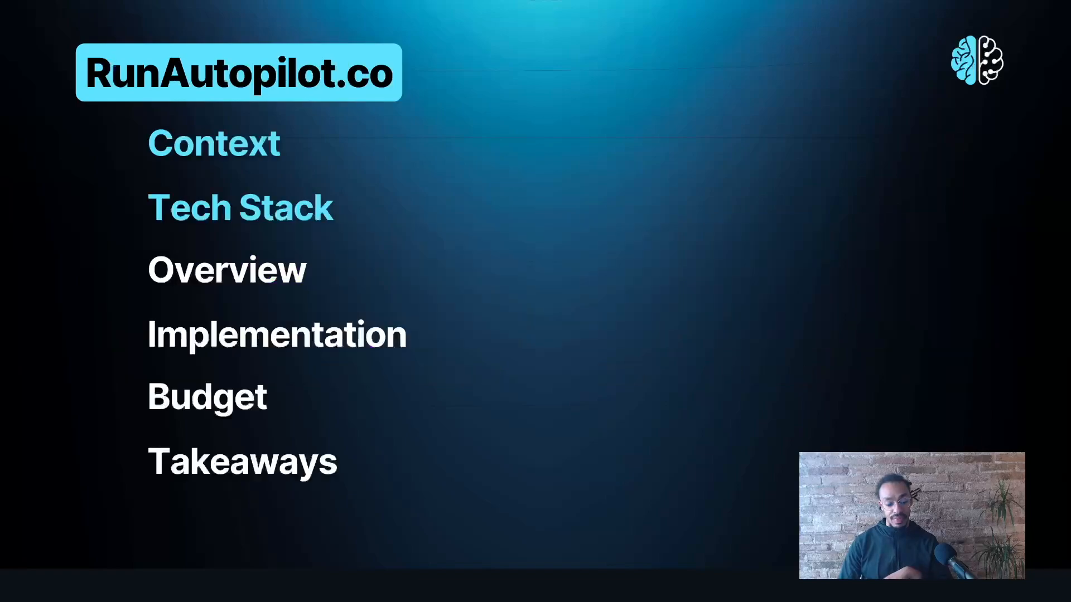
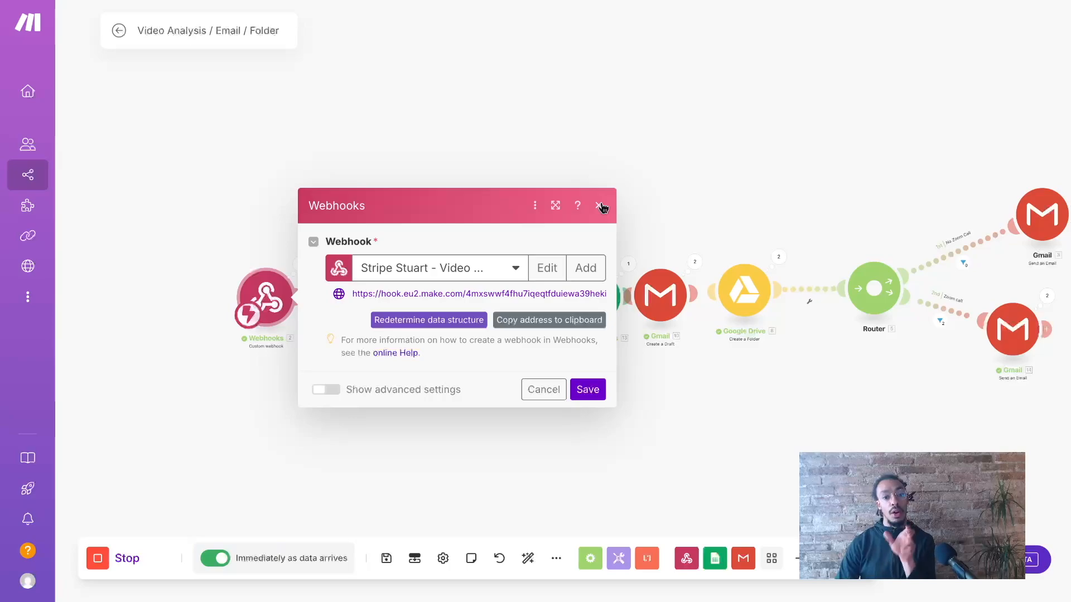
- Close the Webhooks settings, examine the Cal link 1 hour, subTotal and Drill variables in the Tools module, and save that module
click(599, 206)
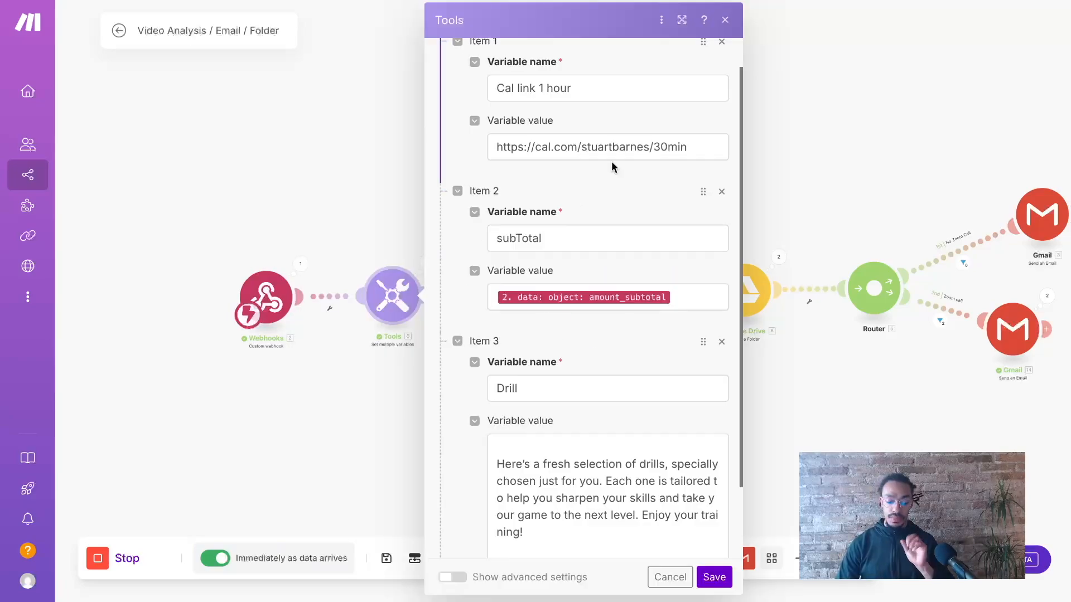
scroll(611, 162, up, 1)
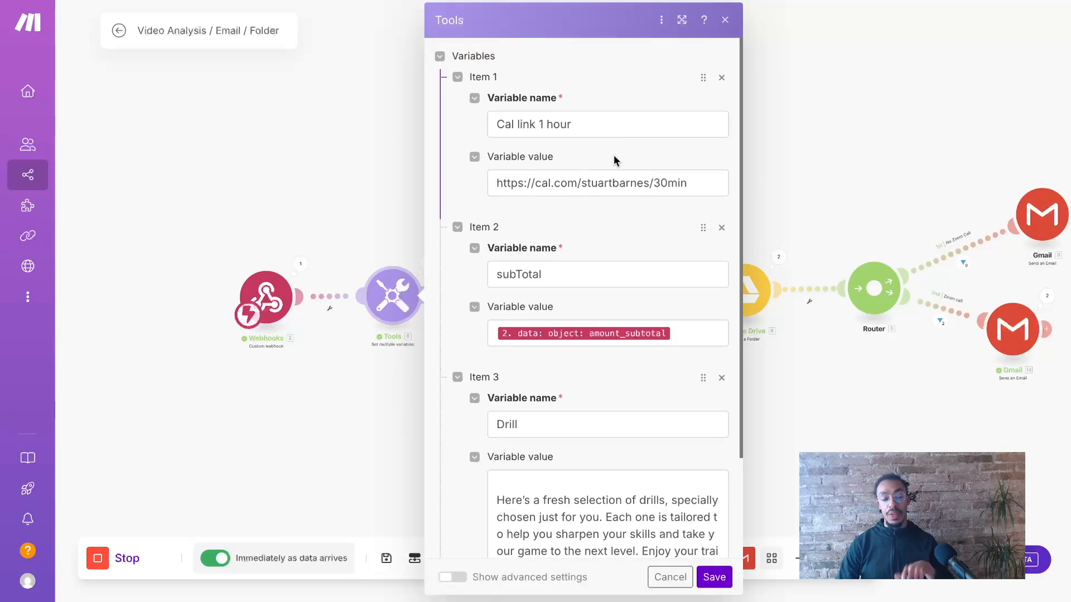
scroll(612, 187, down, 1)
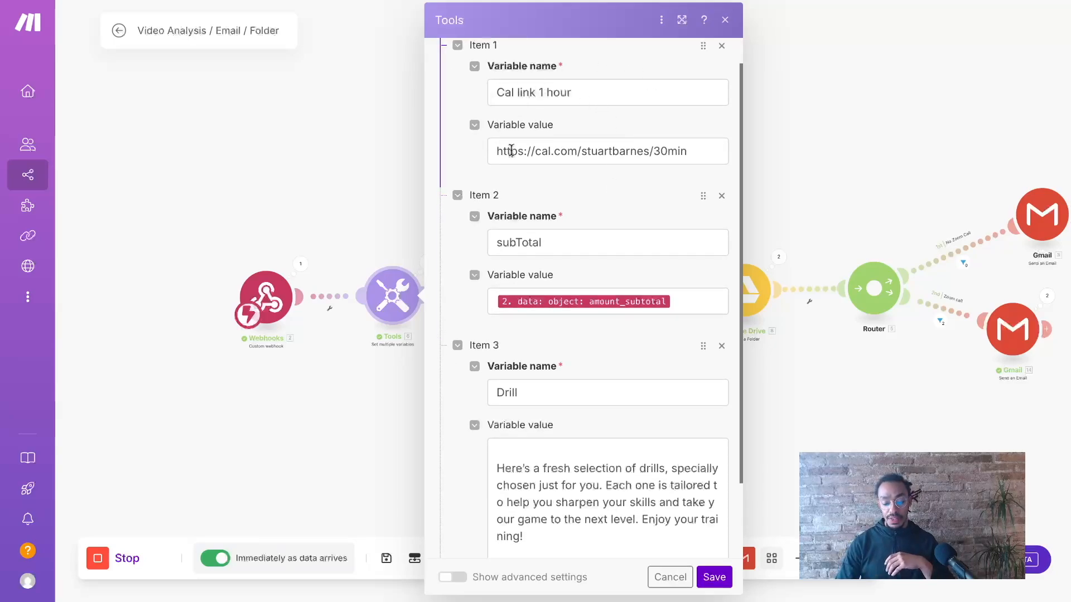
scroll(613, 111, up, 1)
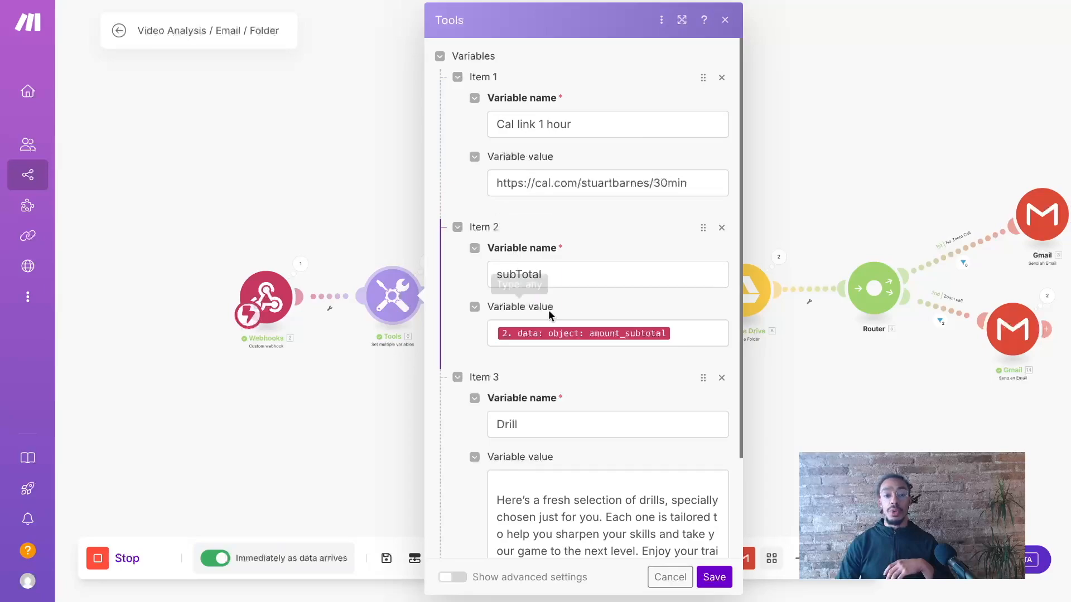
scroll(544, 308, down, 3)
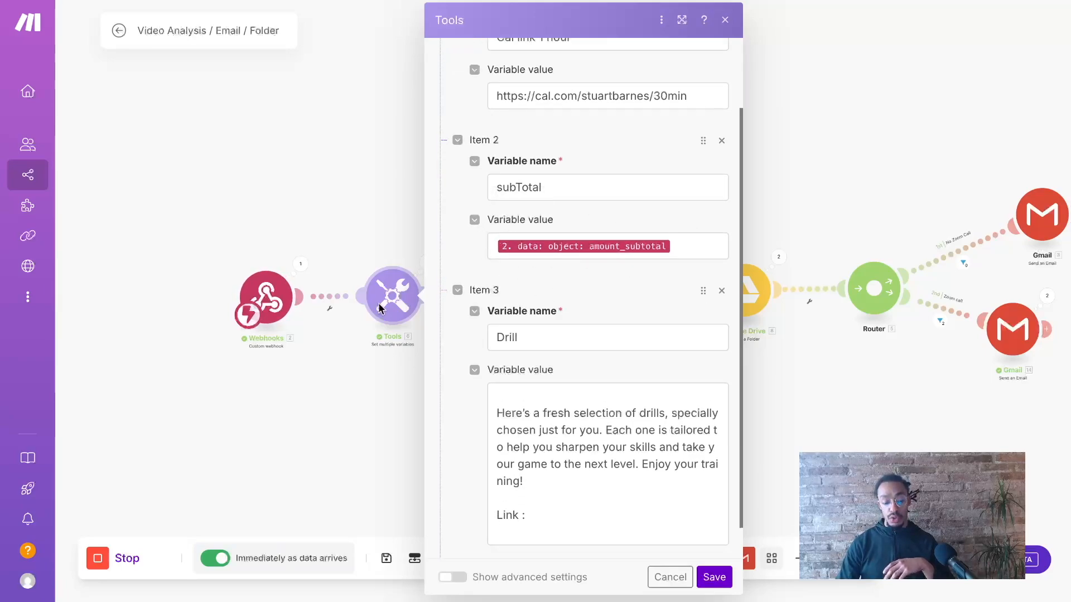
scroll(478, 360, down, 1)
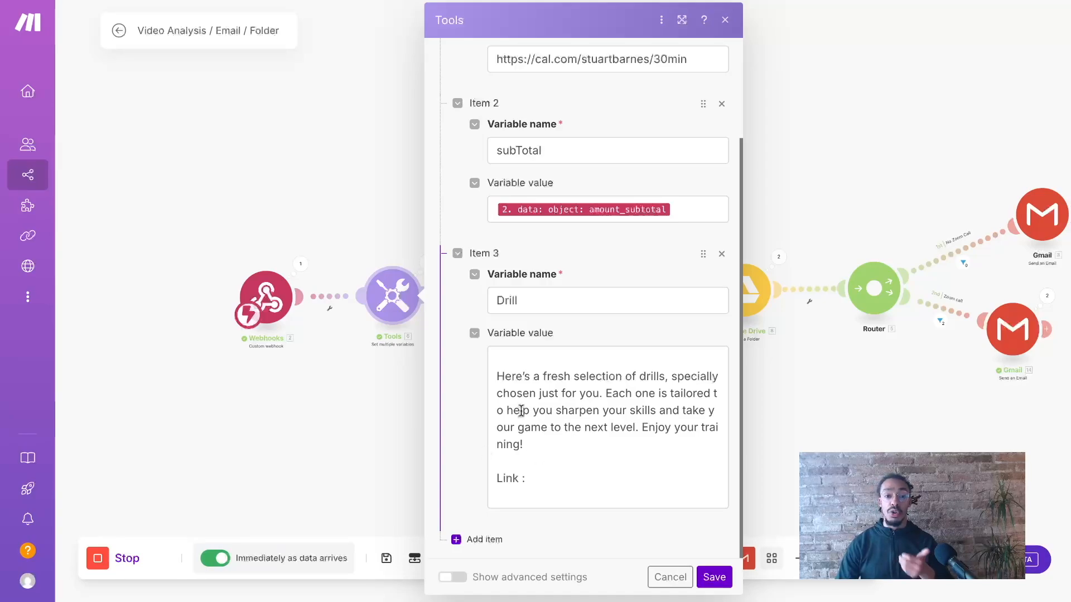
click(715, 579)
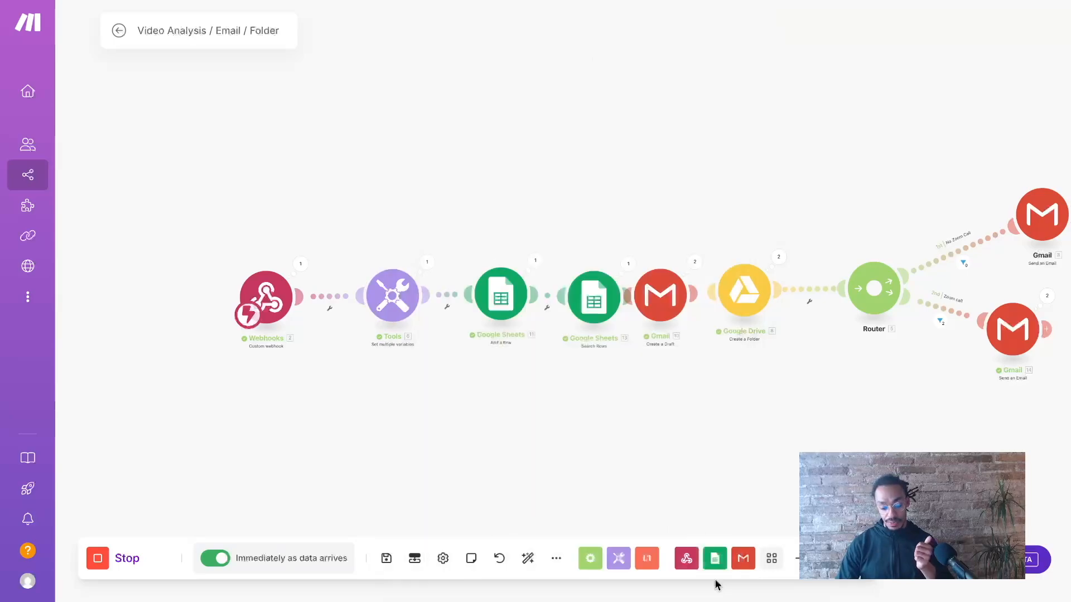
- Open the Google Sheets Add a Row module and examine its spreadsheet settings and the name, email and phone column mappings
drag(503, 296, 493, 297)
click(498, 296)
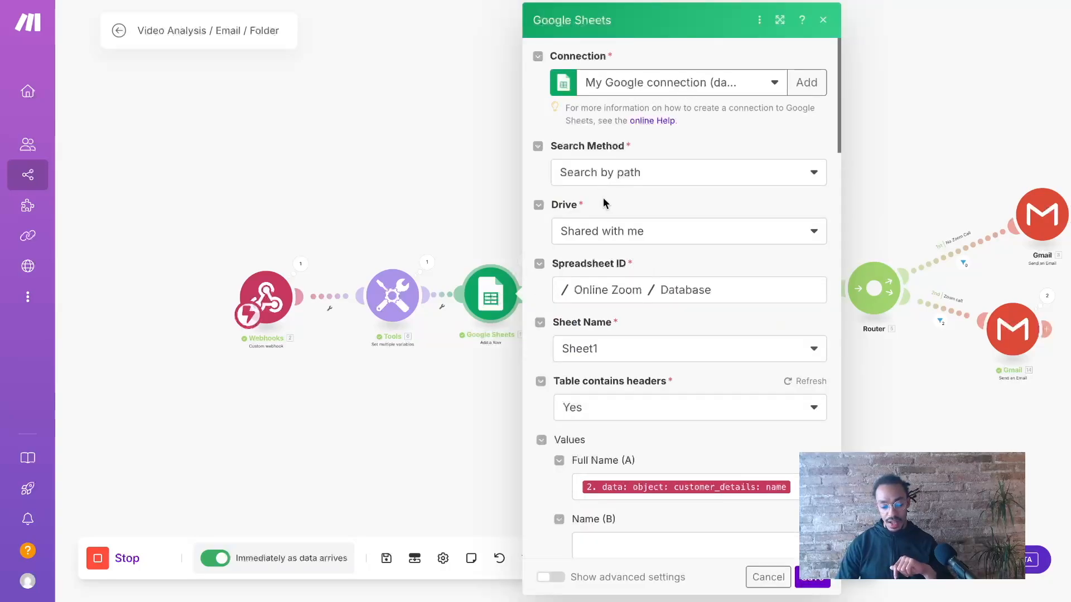
scroll(617, 274, down, 1)
scroll(617, 270, down, 3)
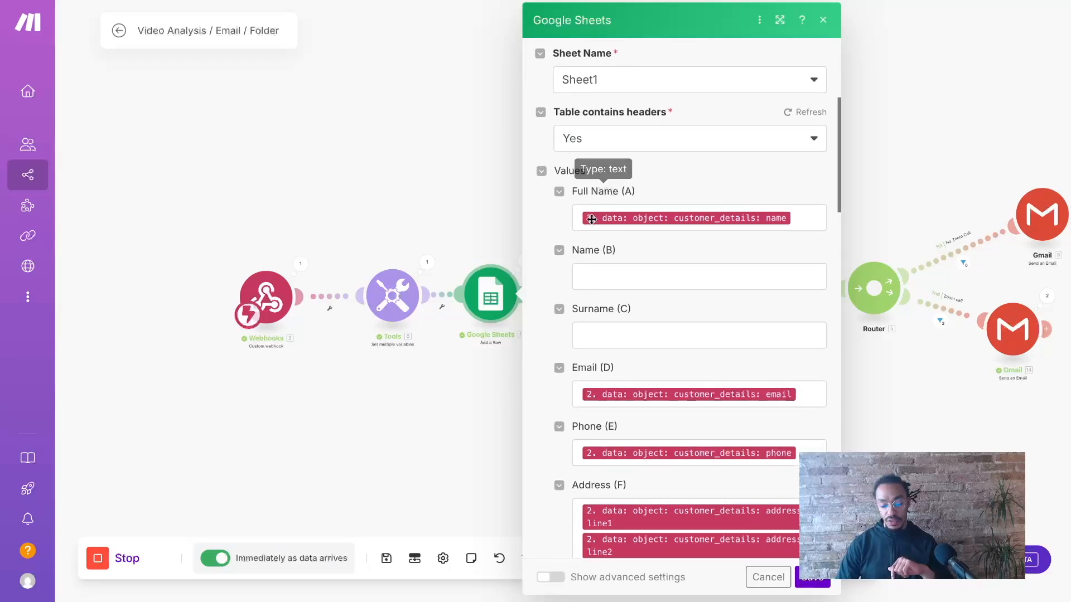
scroll(608, 199, down, 1)
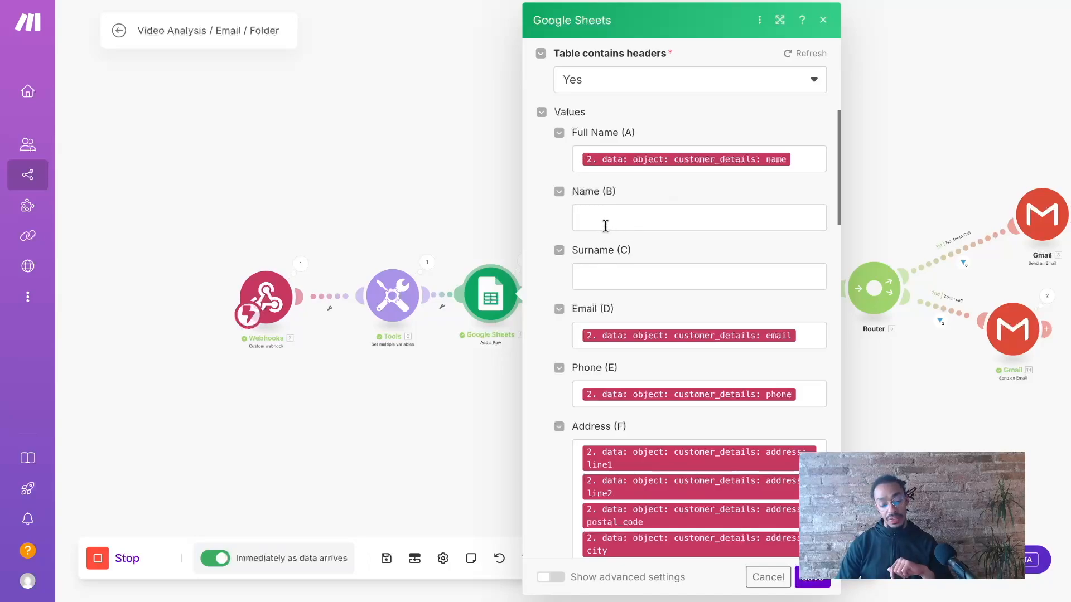
scroll(633, 270, down, 1)
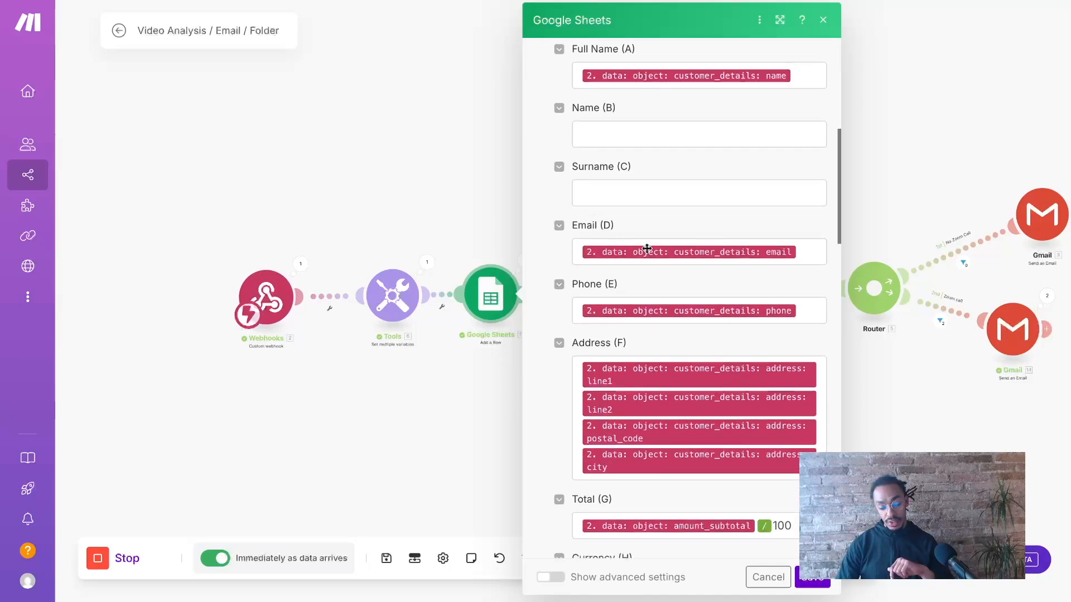
- From the Email (D) field, expand the webhook's data object to examine the mappable checkout items, and close the item picker
click(809, 251)
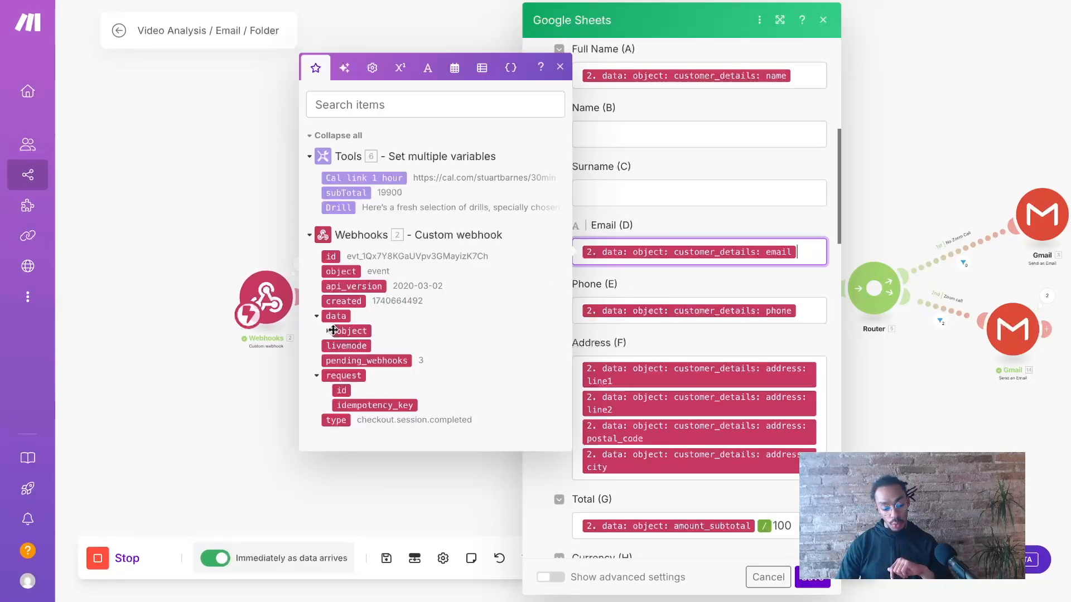
click(328, 331)
scroll(340, 351, down, 2)
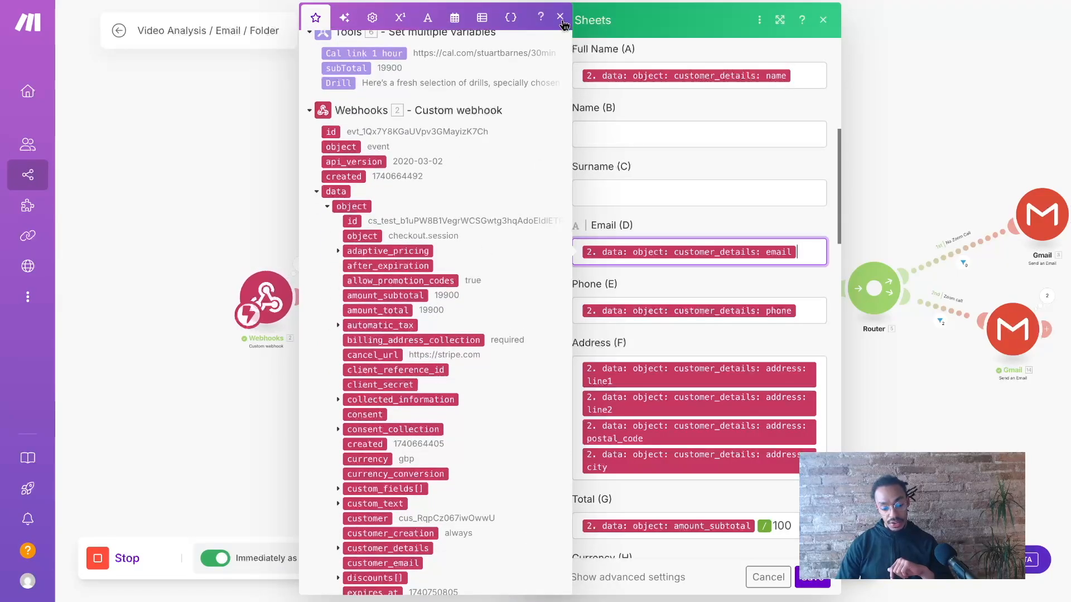
click(561, 17)
- Examine the Address, Total, Currency and Video analysis column mappings of the Add a Row module
scroll(603, 223, down, 3)
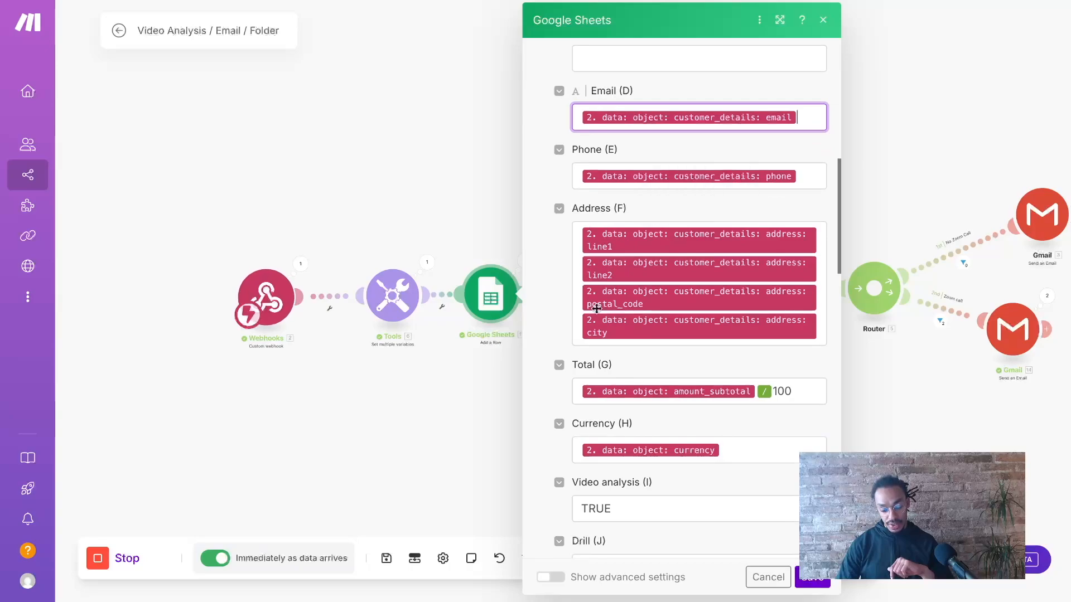
scroll(596, 308, down, 2)
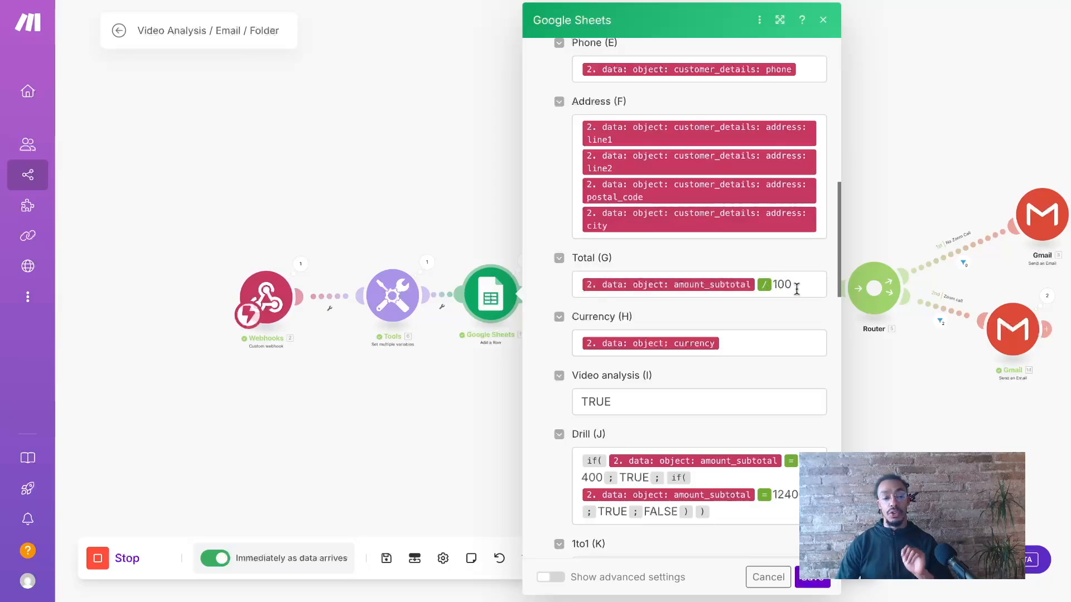
scroll(779, 290, down, 2)
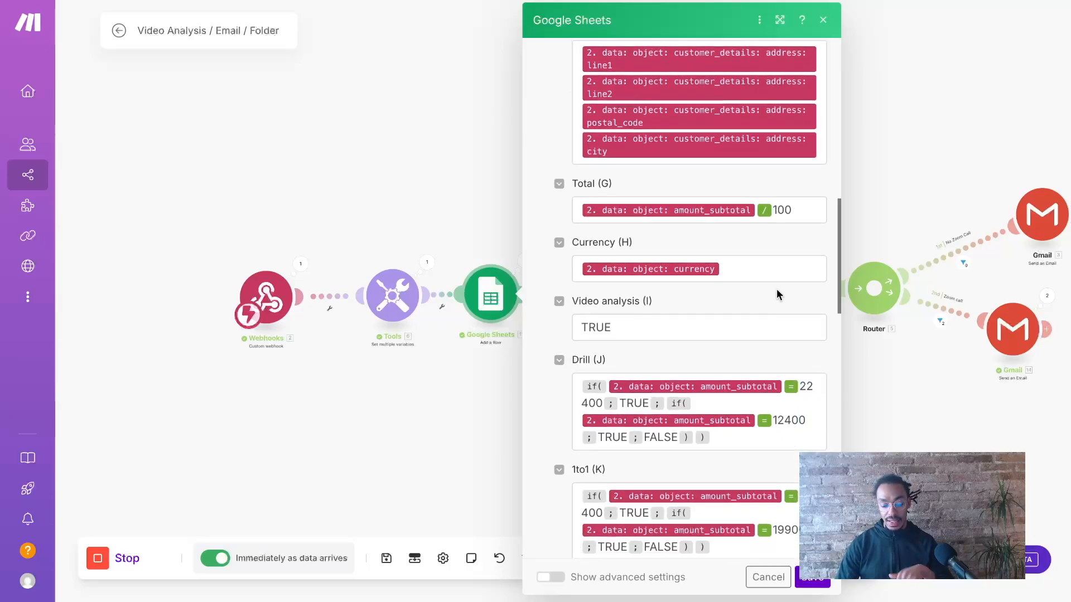
scroll(752, 262, down, 2)
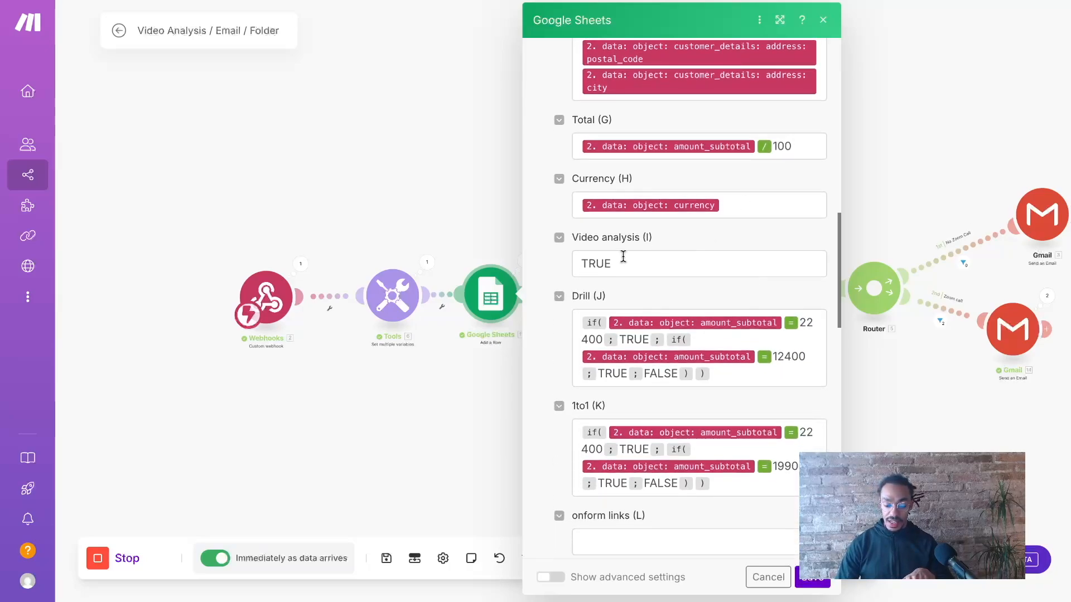
scroll(622, 256, down, 2)
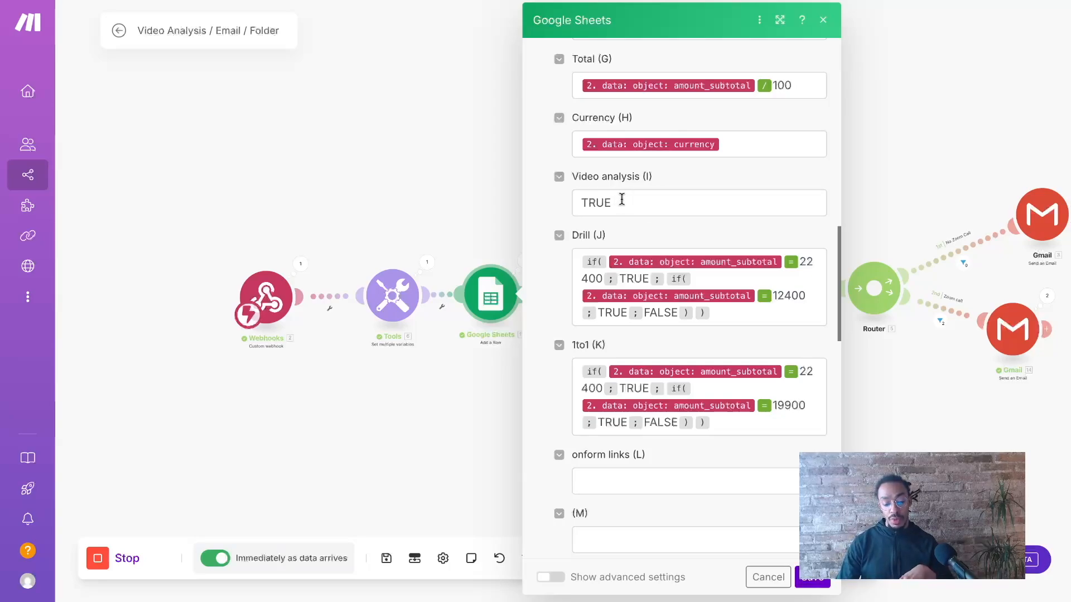
scroll(619, 199, down, 3)
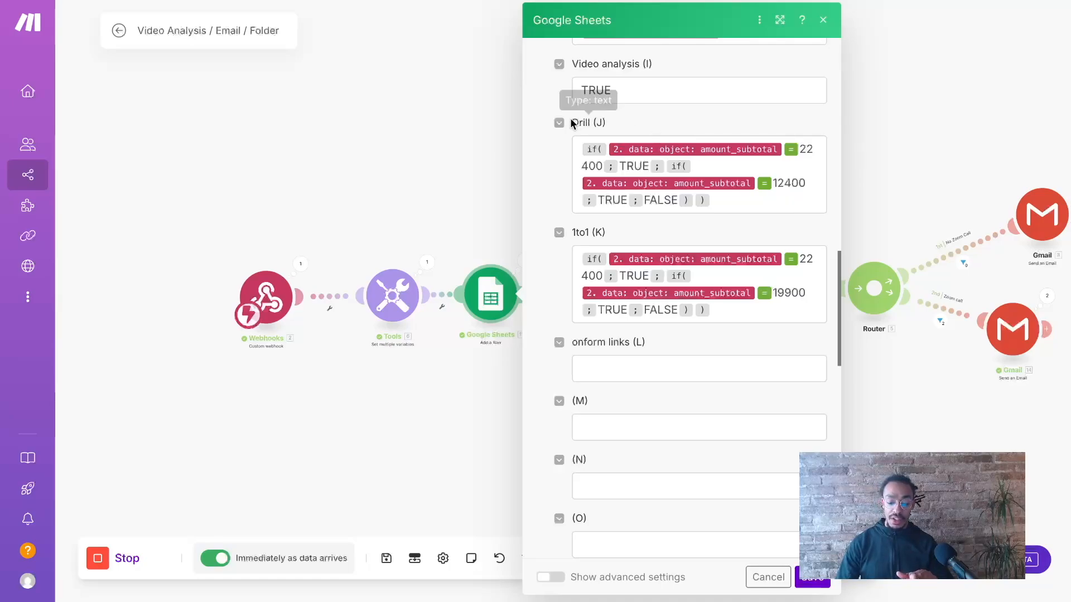
- Examine the subtotal-based if conditions for the Drill (J) and 1to1 (K) columns, and save the Add a Row module
drag(572, 122, 591, 124)
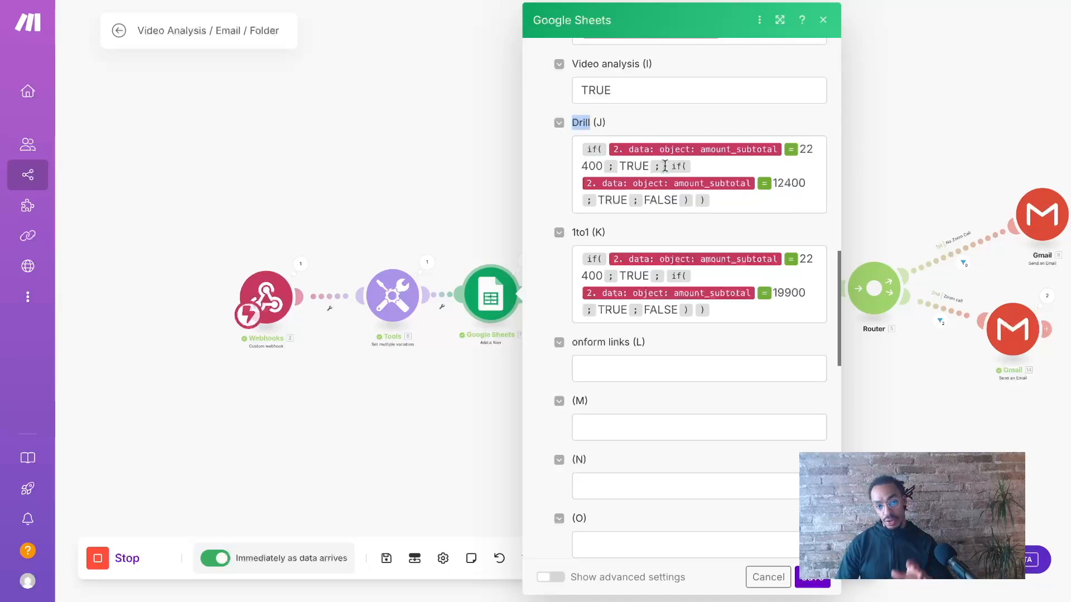
scroll(665, 165, down, 1)
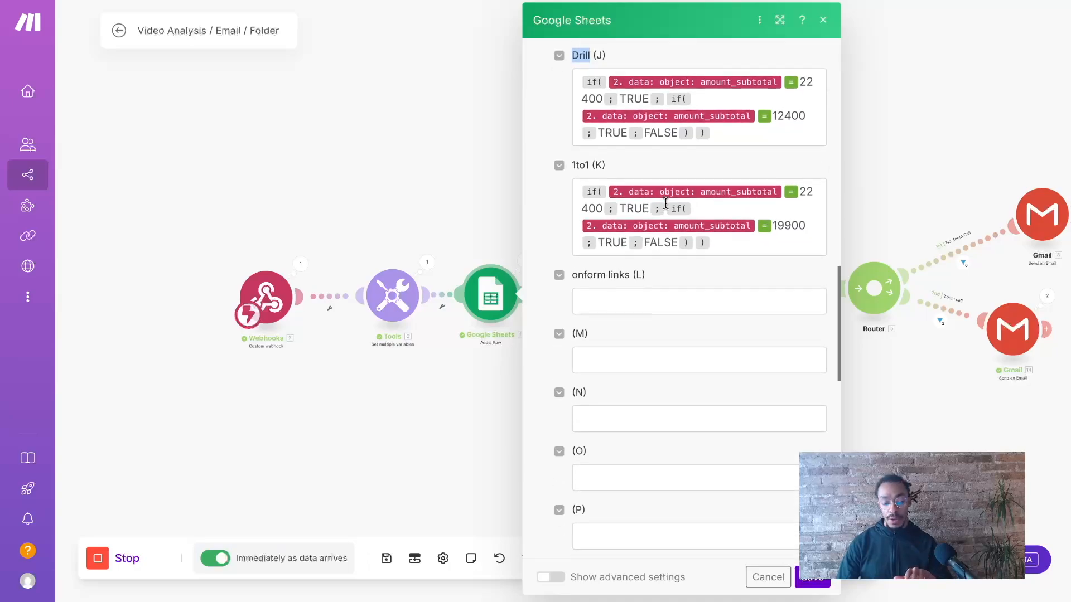
drag(573, 163, 592, 170)
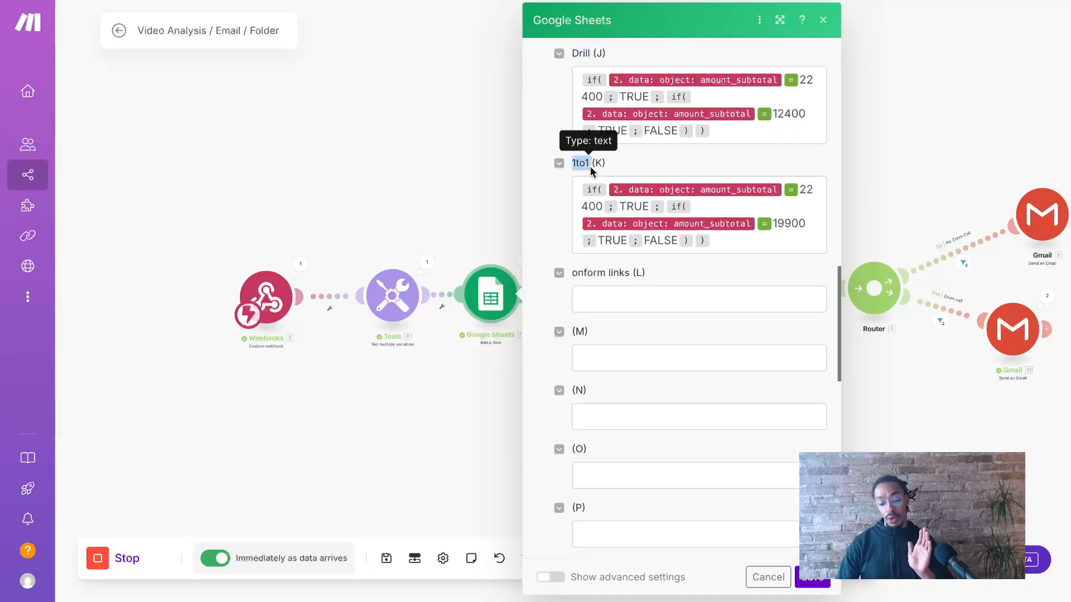
scroll(719, 164, up, 1)
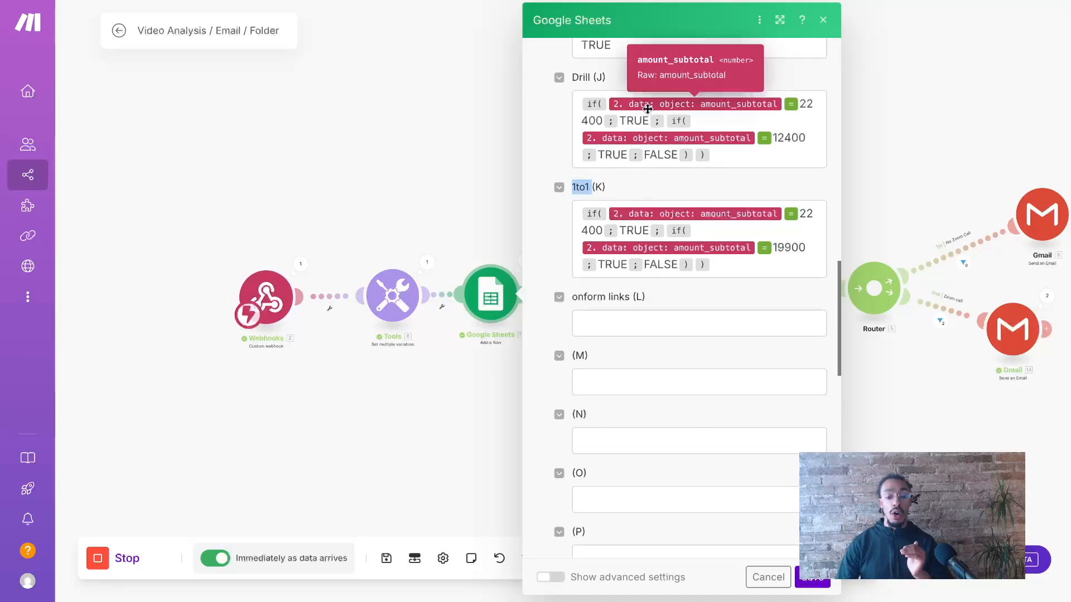
scroll(645, 139, down, 15)
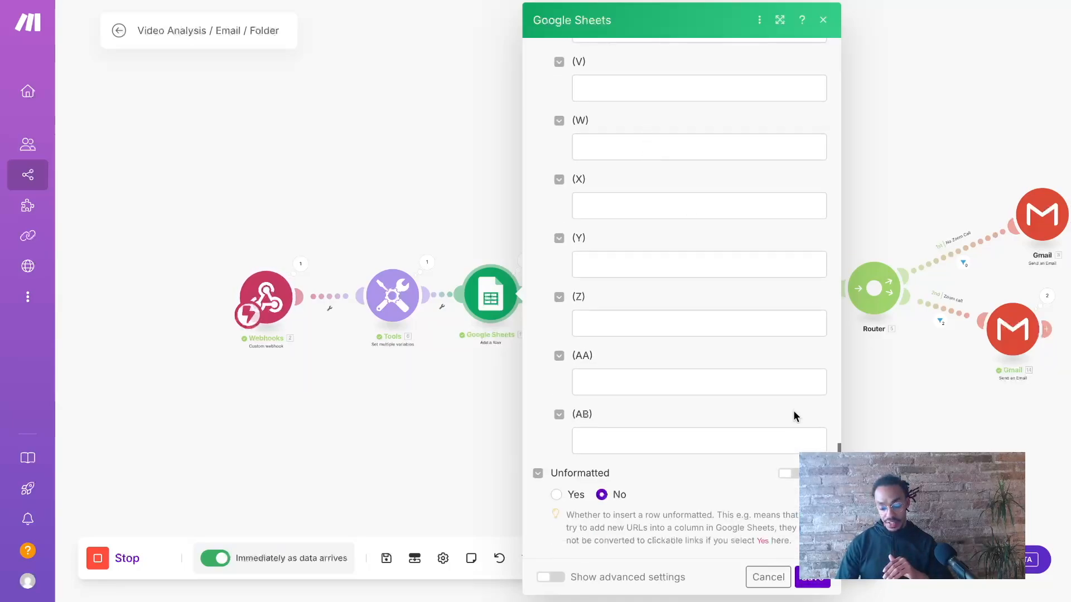
click(812, 580)
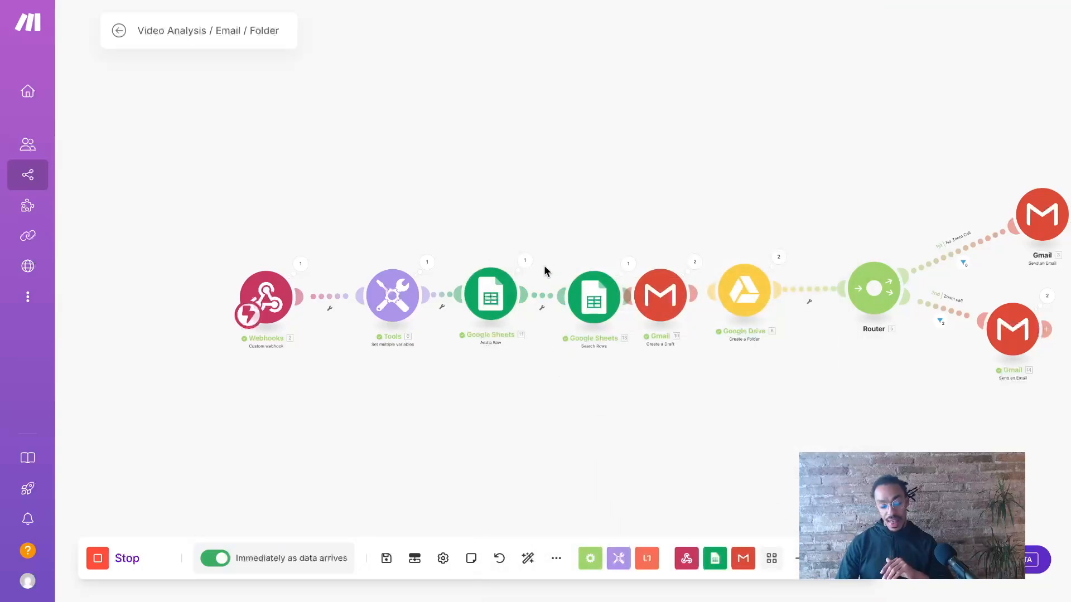
- Open the execution details of the Google Sheets Add a Row module to inspect its input and output
click(525, 260)
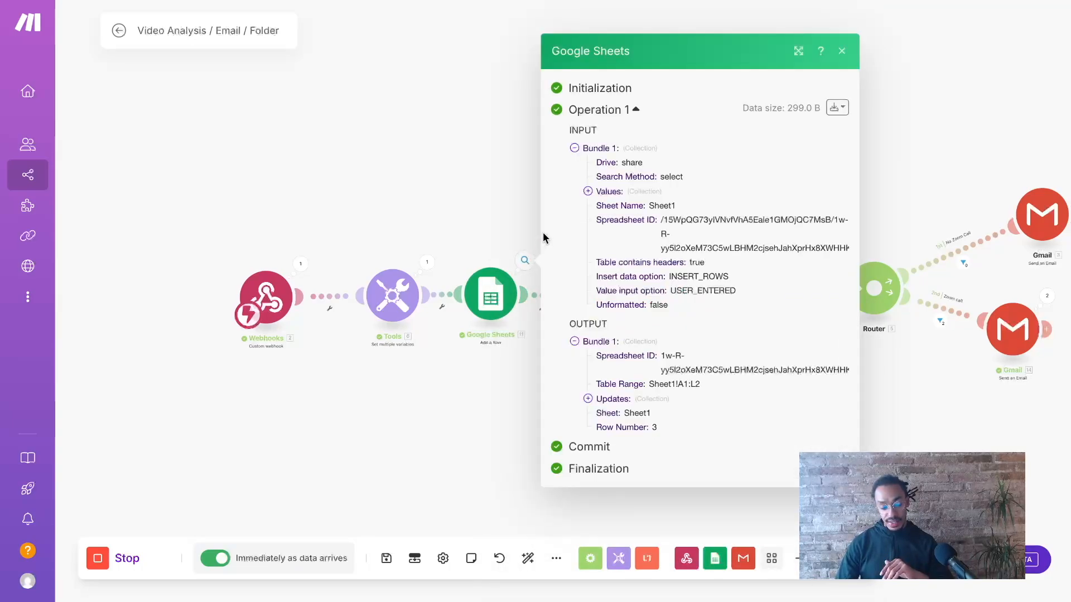
- Expand the Updates collection in the Add a Row execution output to inspect its contents, and close the execution details
click(589, 399)
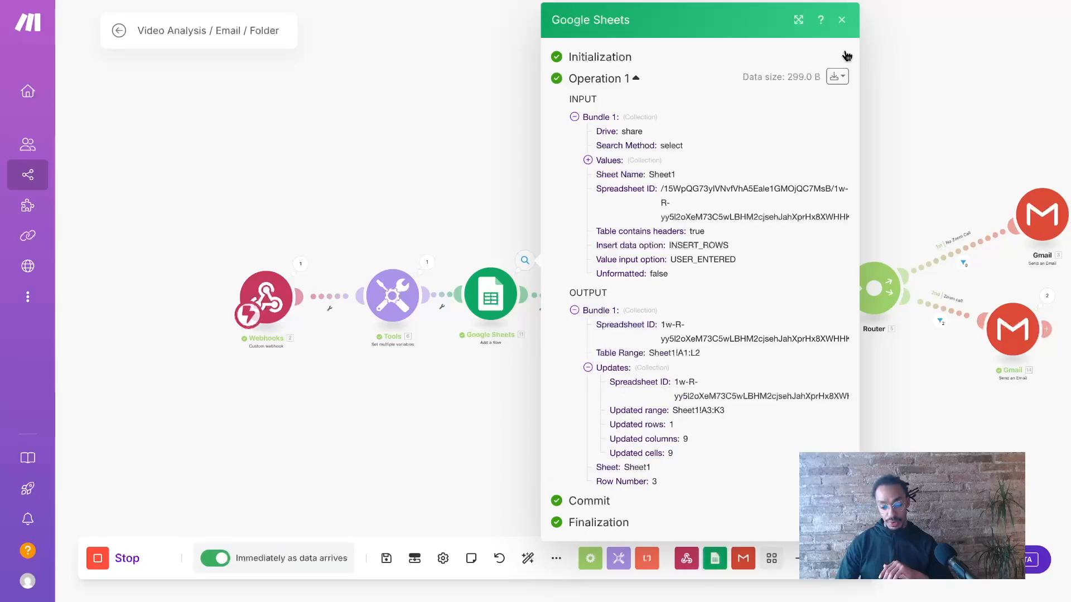
click(842, 20)
- Open the Search Rows module and examine which Add a Row outputs its Spreadsheet ID and Sheet Name fields are mapped to
click(594, 301)
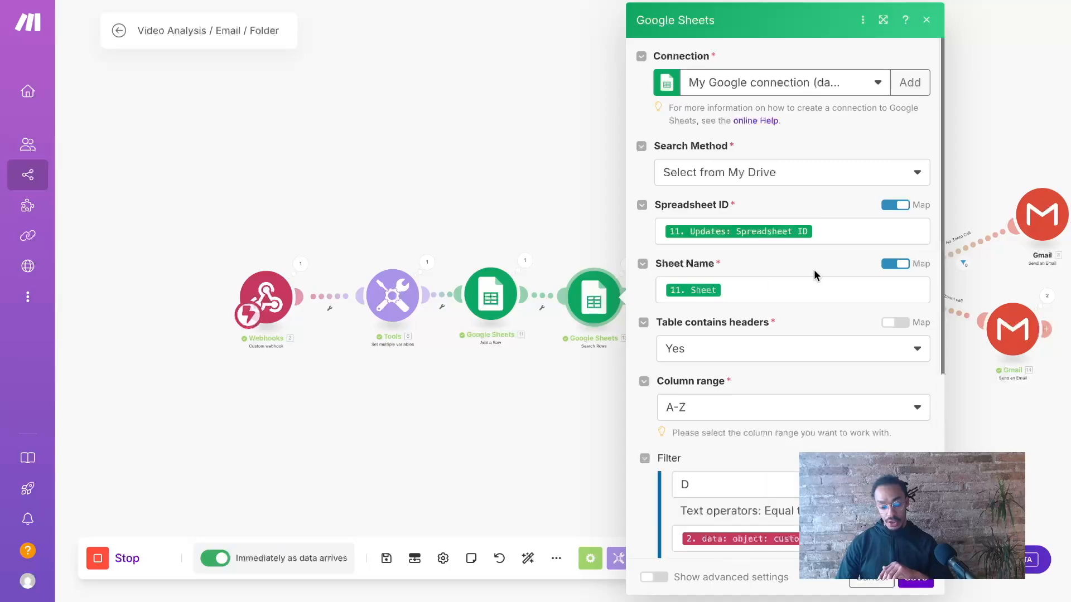
click(846, 232)
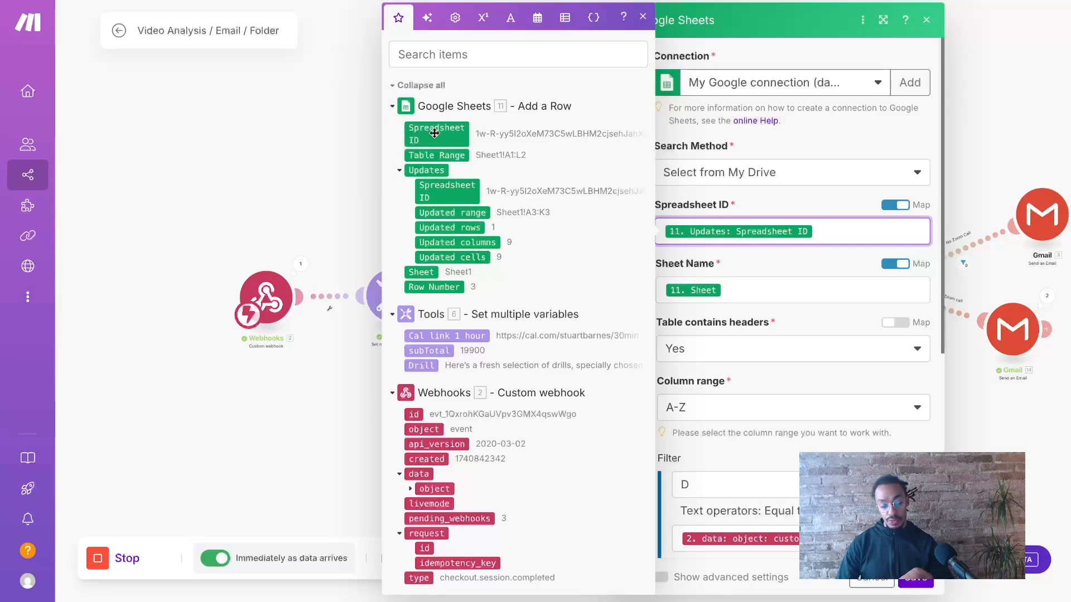
click(743, 285)
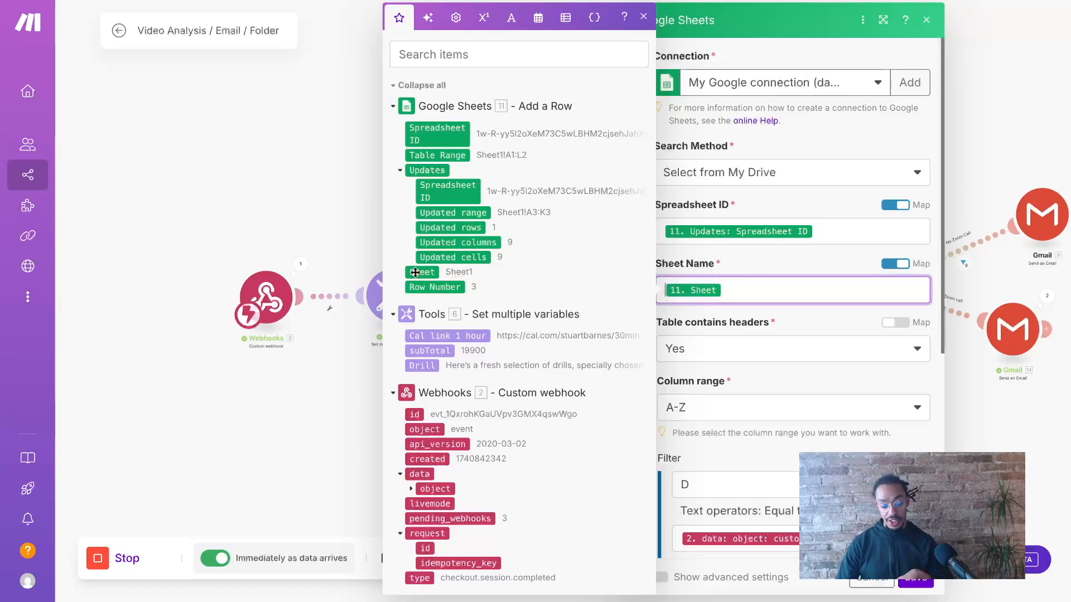
click(642, 18)
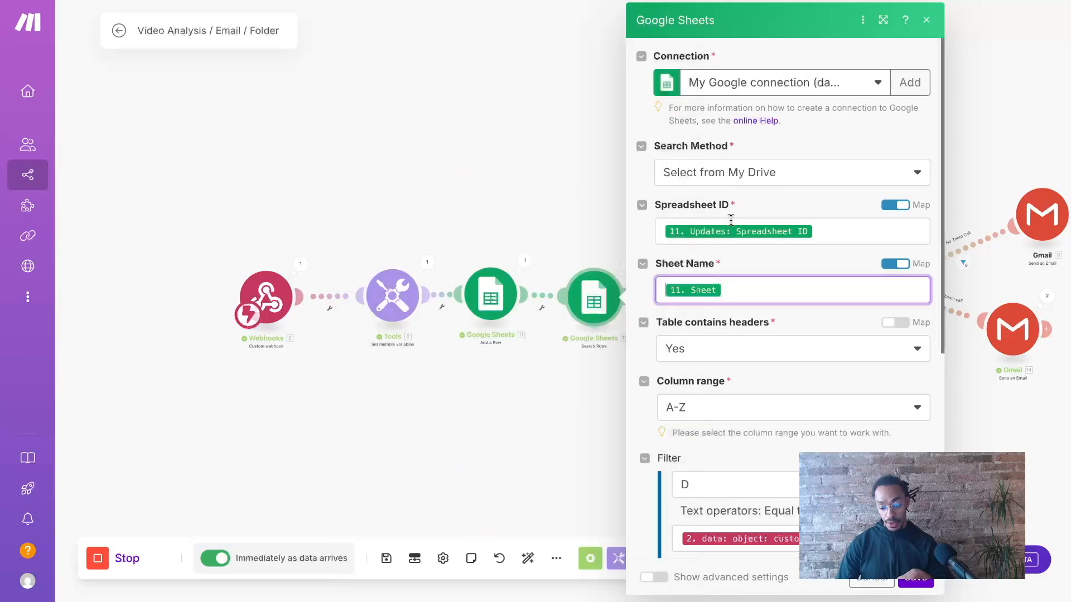
- Examine the Search Rows header, column range, email filter on column D and sort settings, and close the module
scroll(730, 221, down, 5)
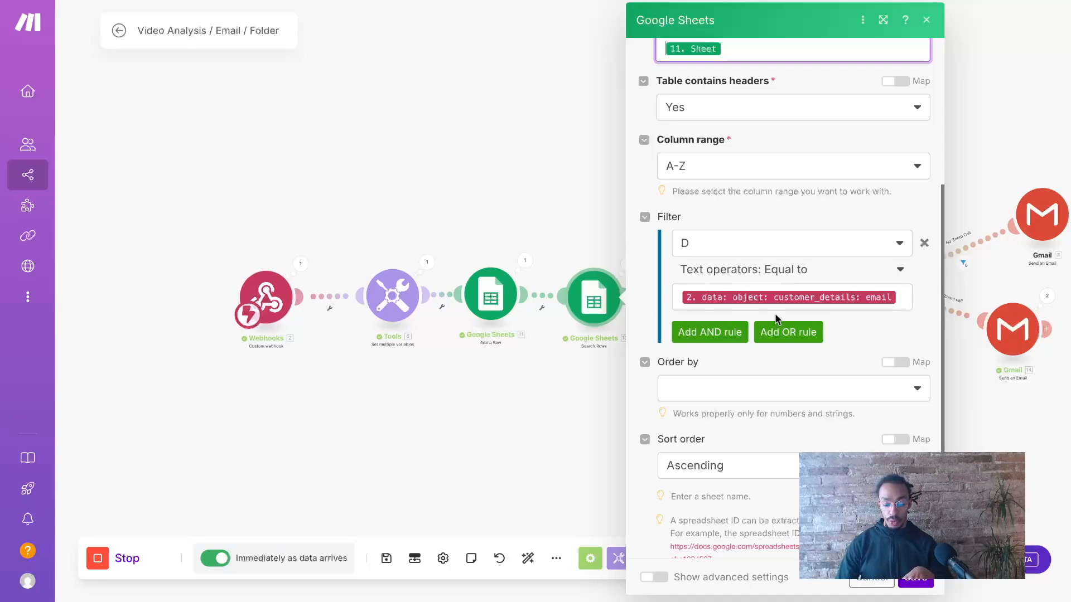
scroll(825, 321, down, 2)
scroll(825, 321, up, 6)
scroll(825, 320, down, 1)
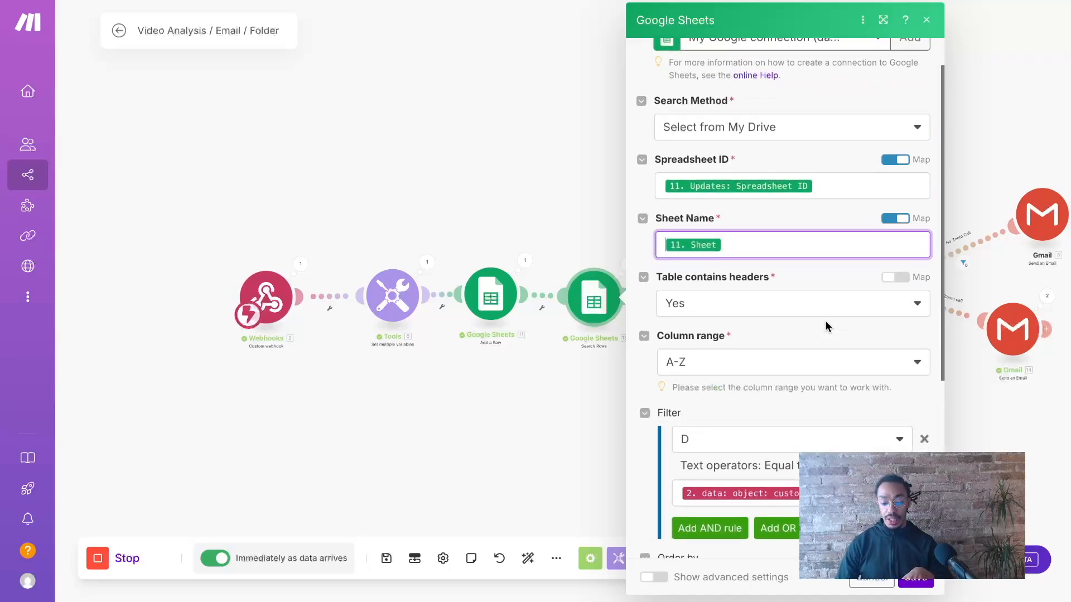
scroll(801, 366, down, 2)
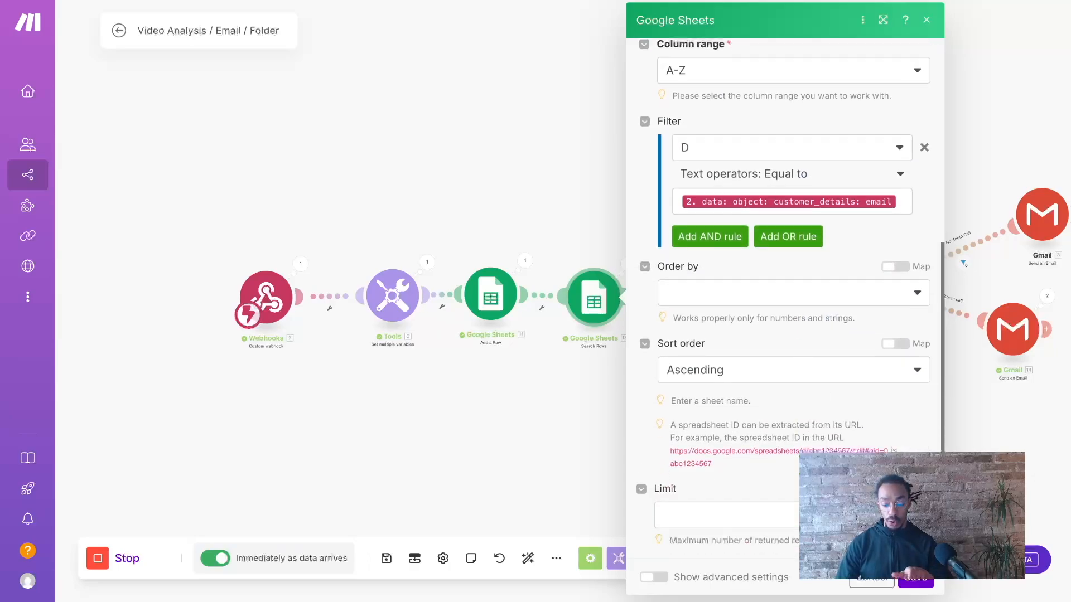
click(717, 359)
- Open the Gmail Create a Draft module and examine its folder, recipient email and subject mappings from Search Rows
click(660, 295)
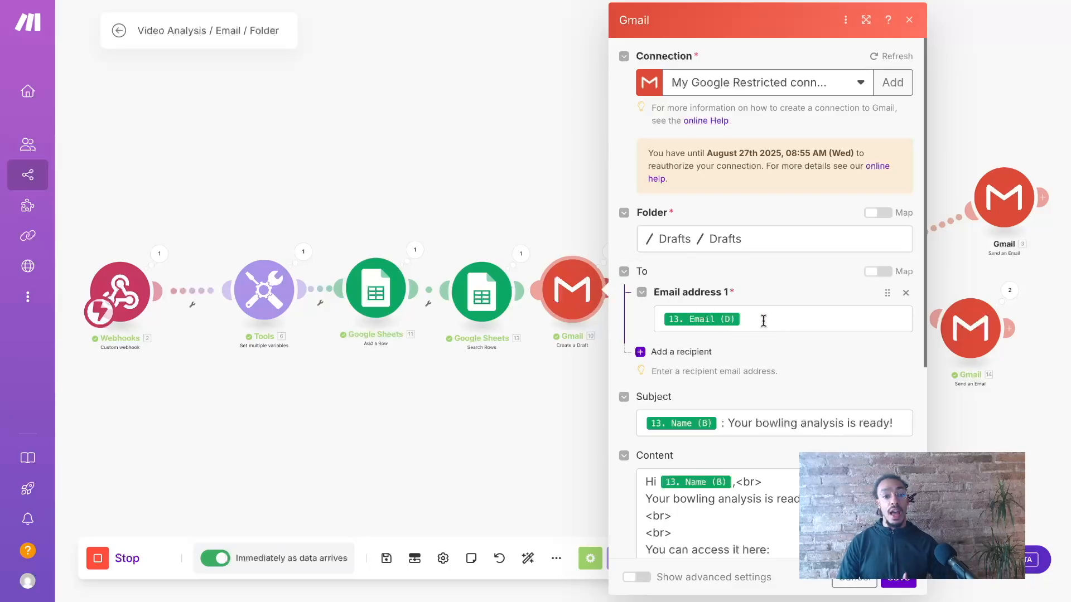
scroll(763, 320, down, 1)
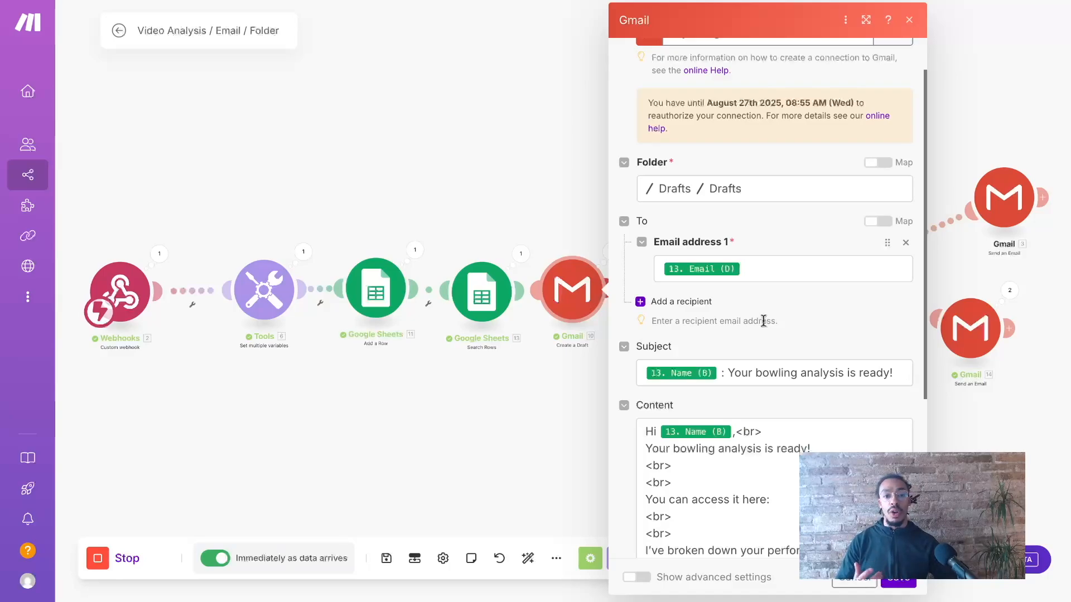
scroll(763, 313, down, 1)
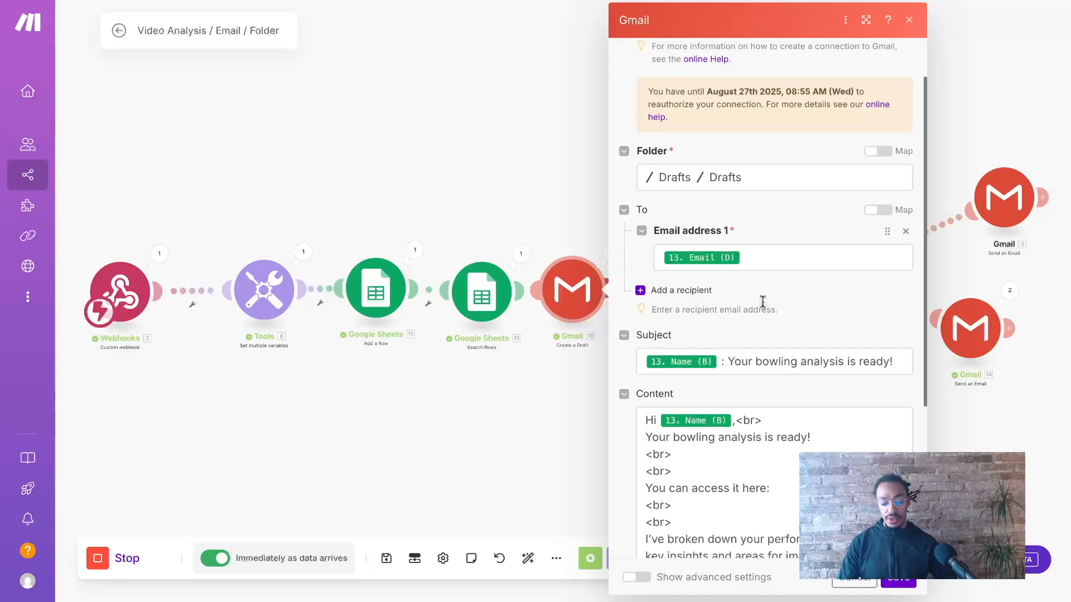
click(759, 257)
scroll(759, 259, down, 1)
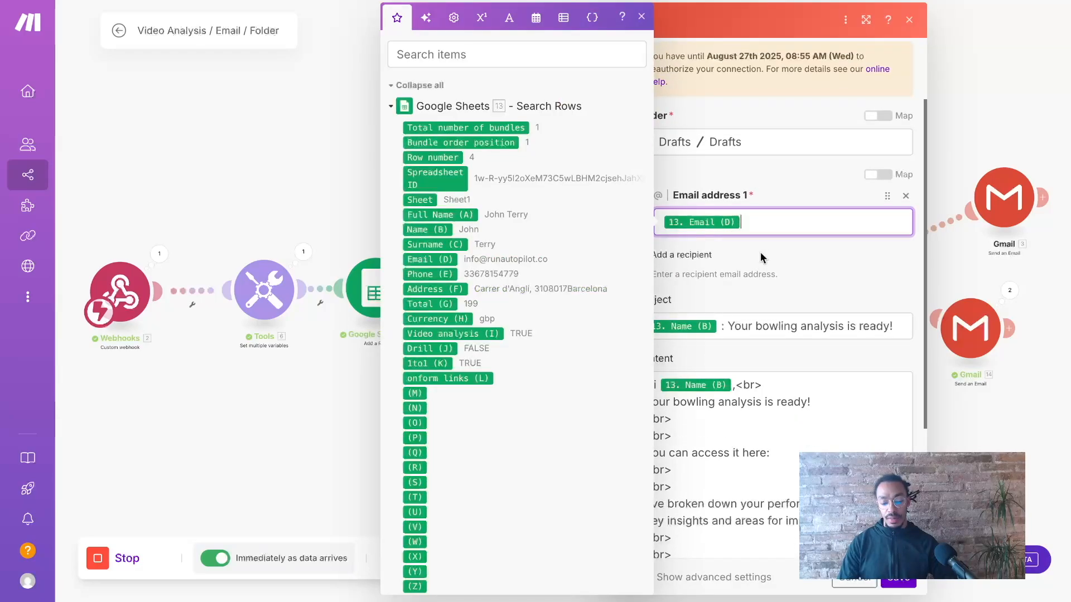
scroll(764, 235, down, 4)
click(750, 120)
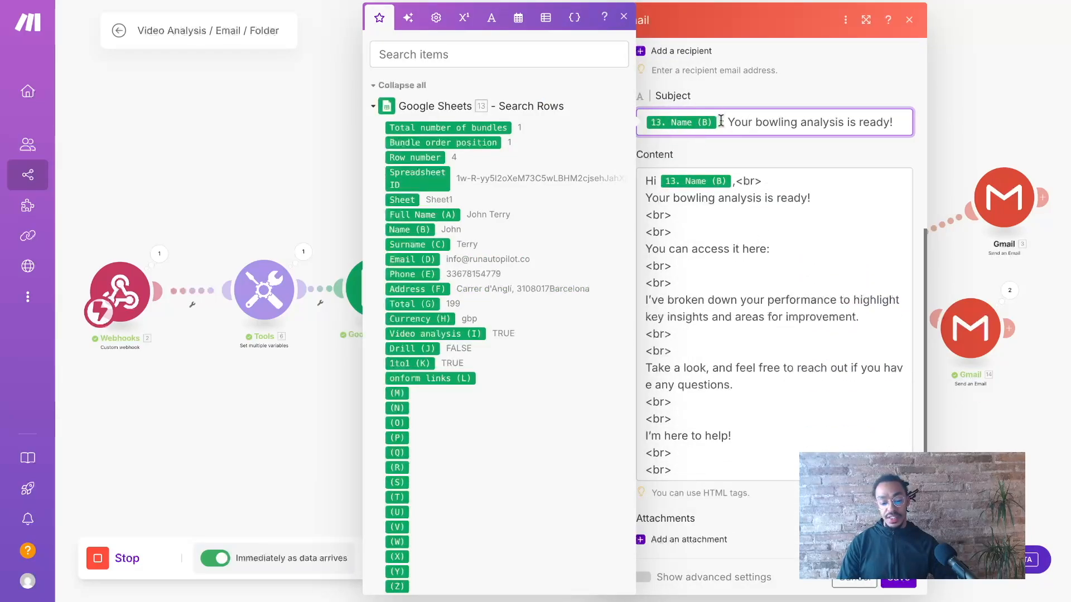
- Examine the if condition based on Drill (J) in the draft's content, and close the Gmail module
scroll(733, 186, down, 3)
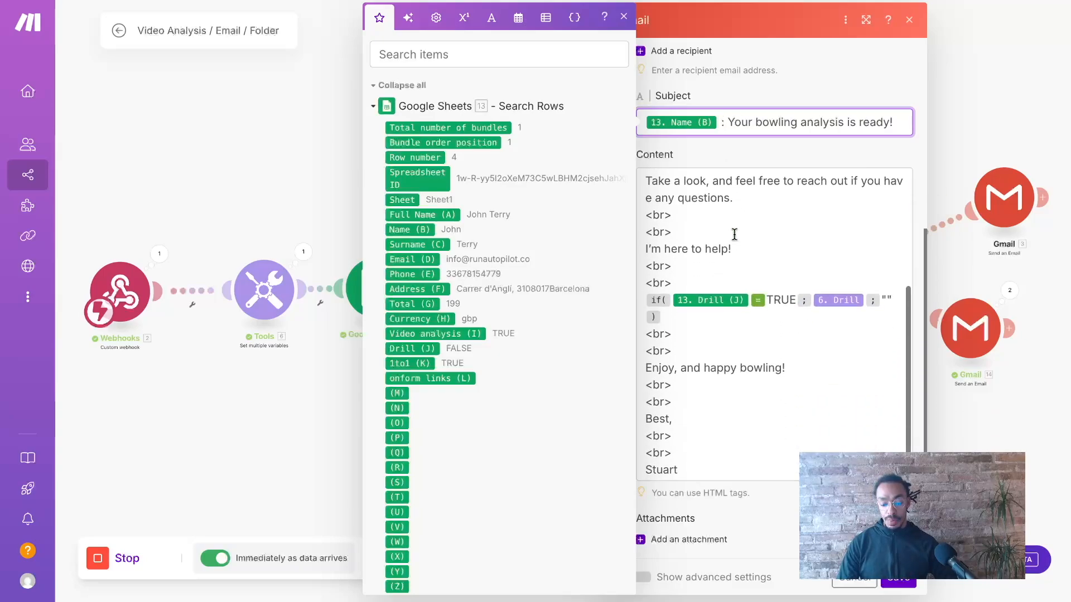
click(672, 308)
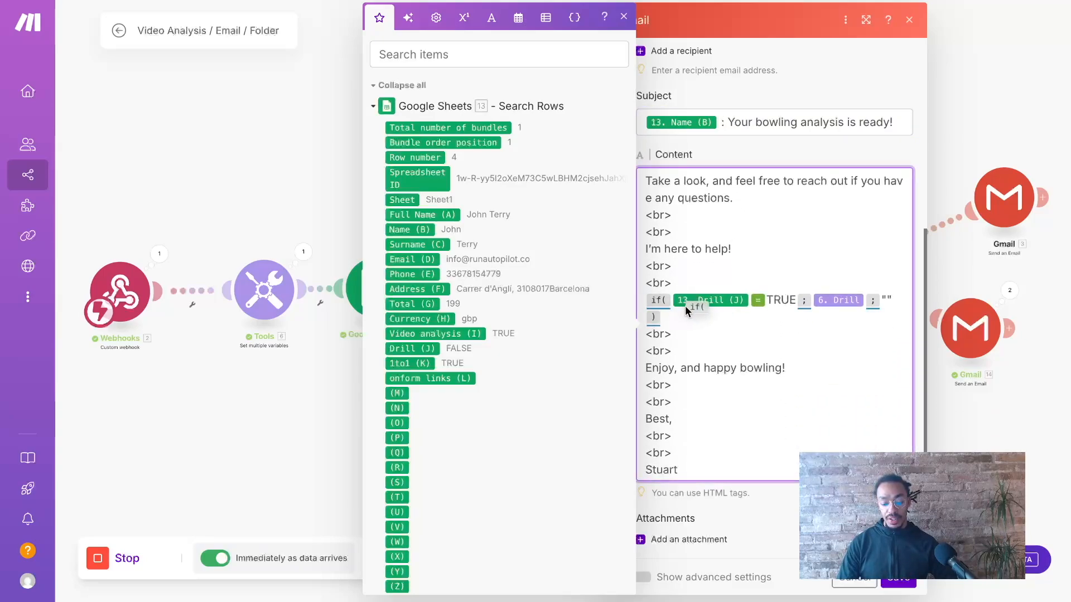
mouse_move(659, 305)
click(651, 296)
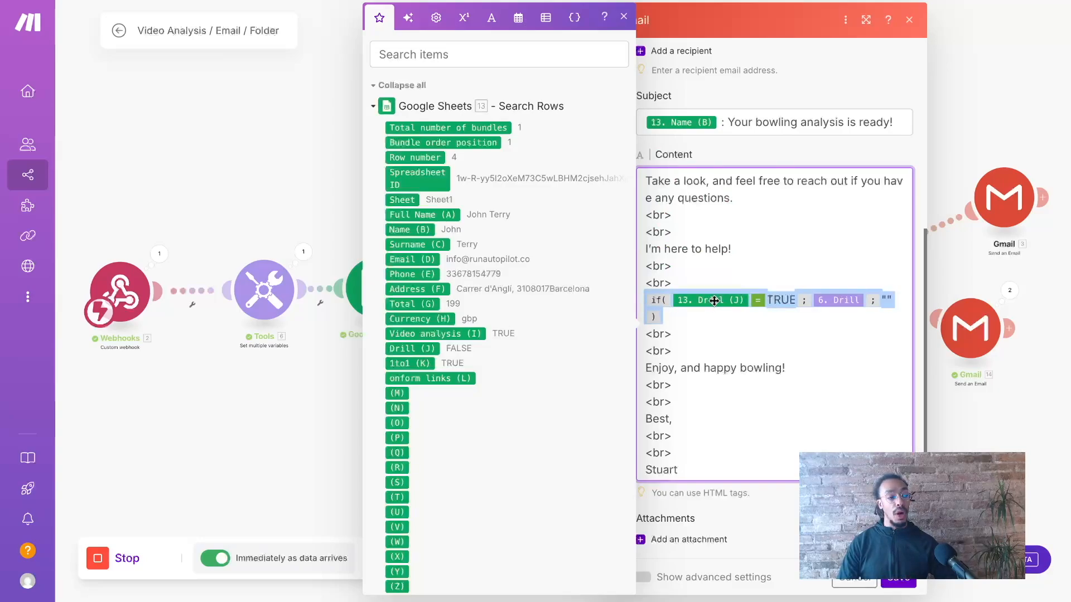
click(707, 318)
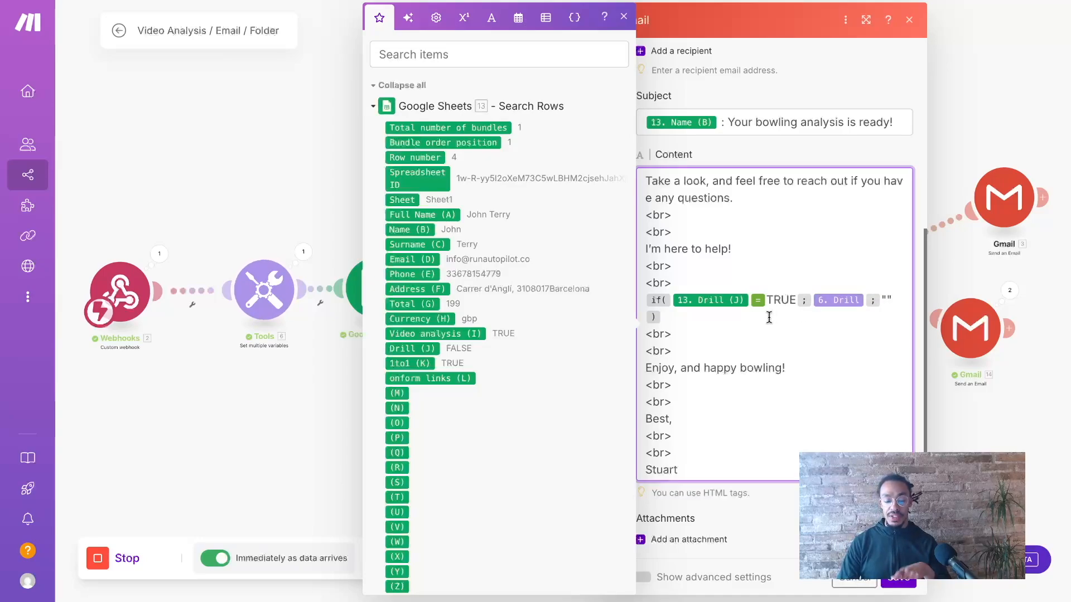
scroll(781, 331, down, 1)
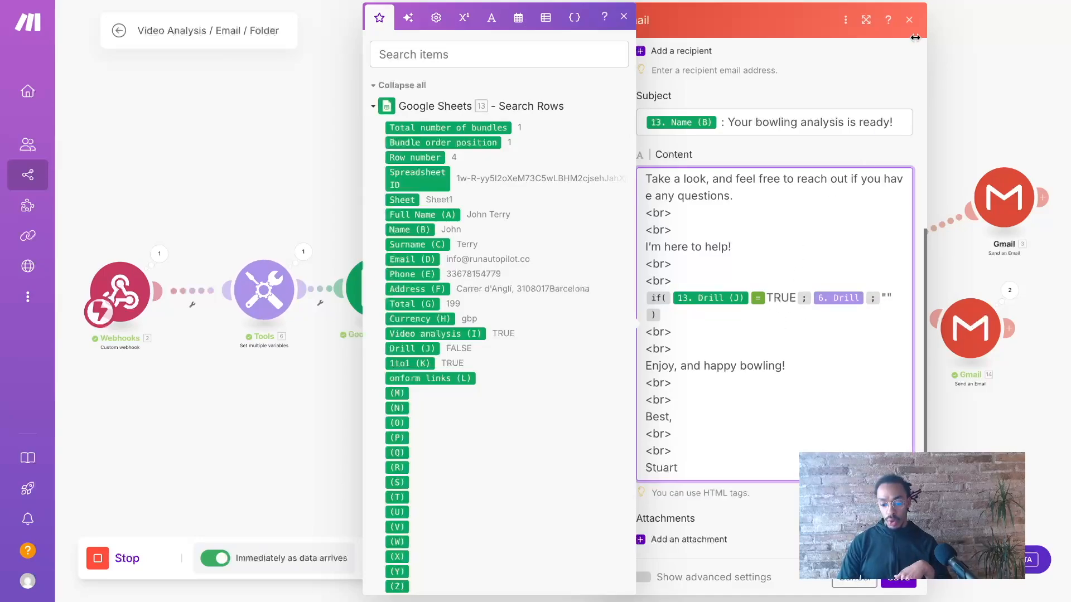
click(909, 19)
- Reopen the Google Sheets Add a Row module to examine its Name (B) and Surname (C) fields
click(375, 288)
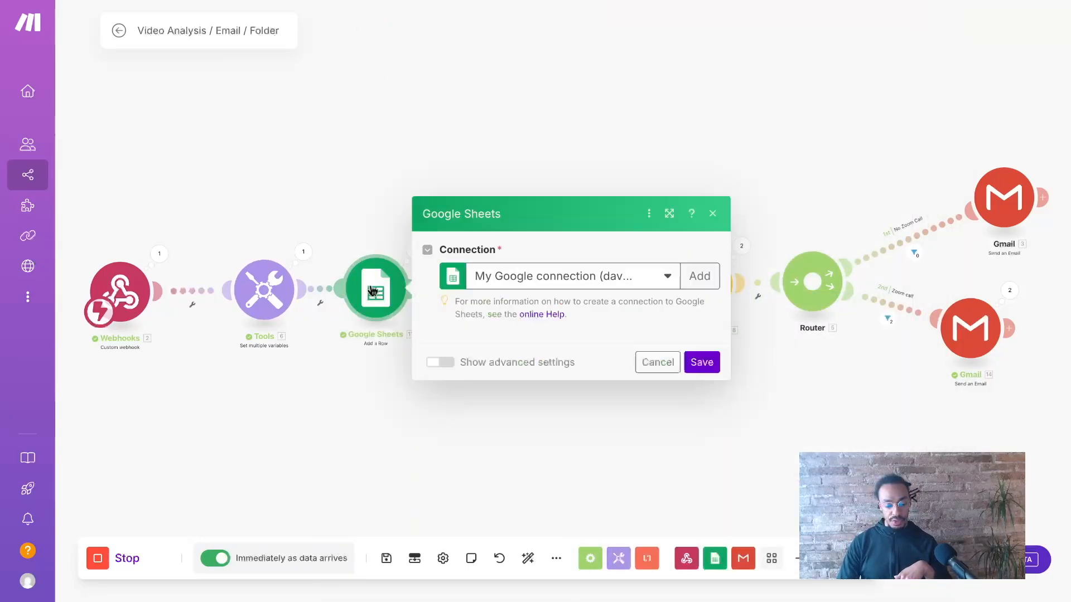
scroll(497, 395, down, 8)
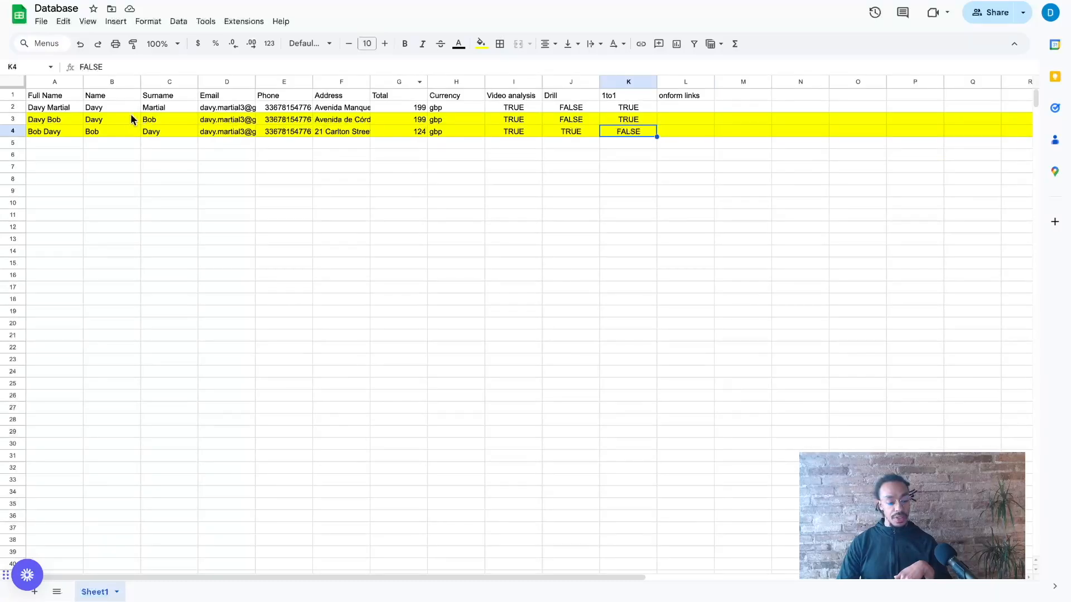
- Inspect the Name and Surname formulas in cells B2 and C2 of the Database spreadsheet, and return to Make.com to close the Add a Row module
click(117, 110)
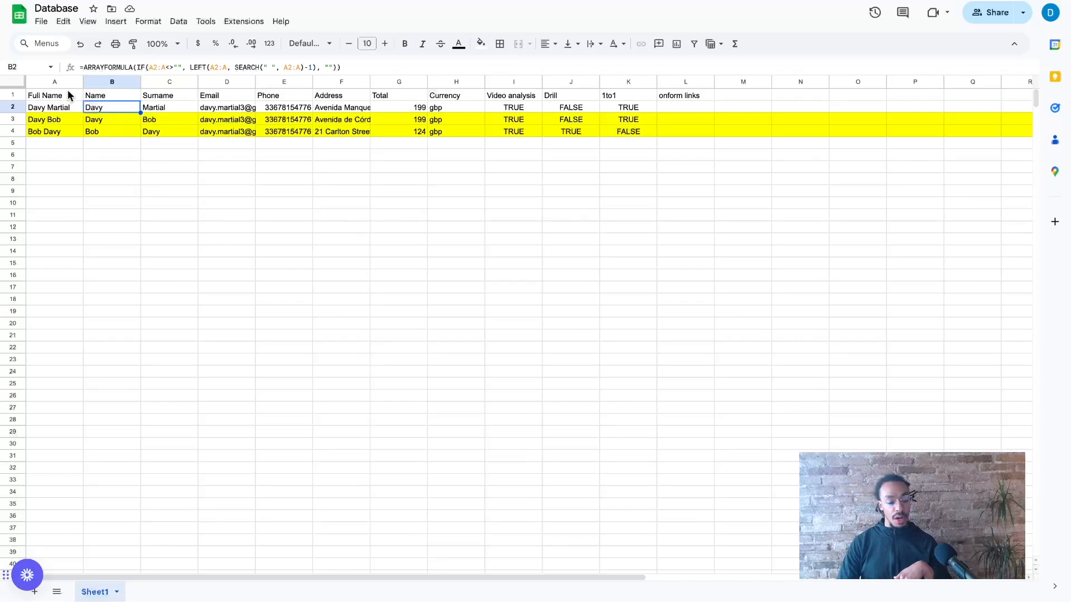
click(170, 108)
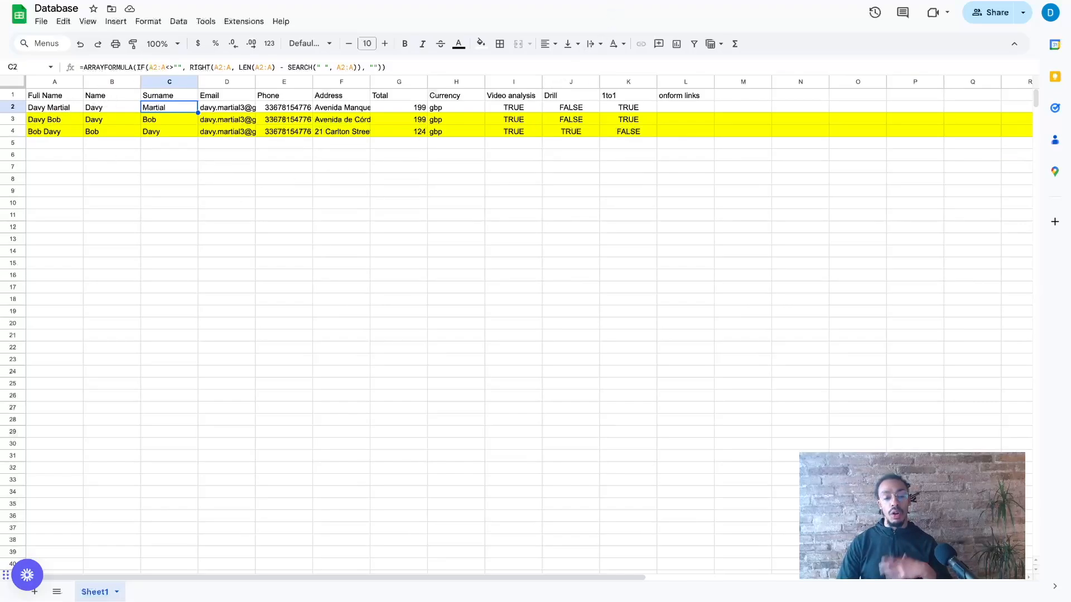
click(608, 0)
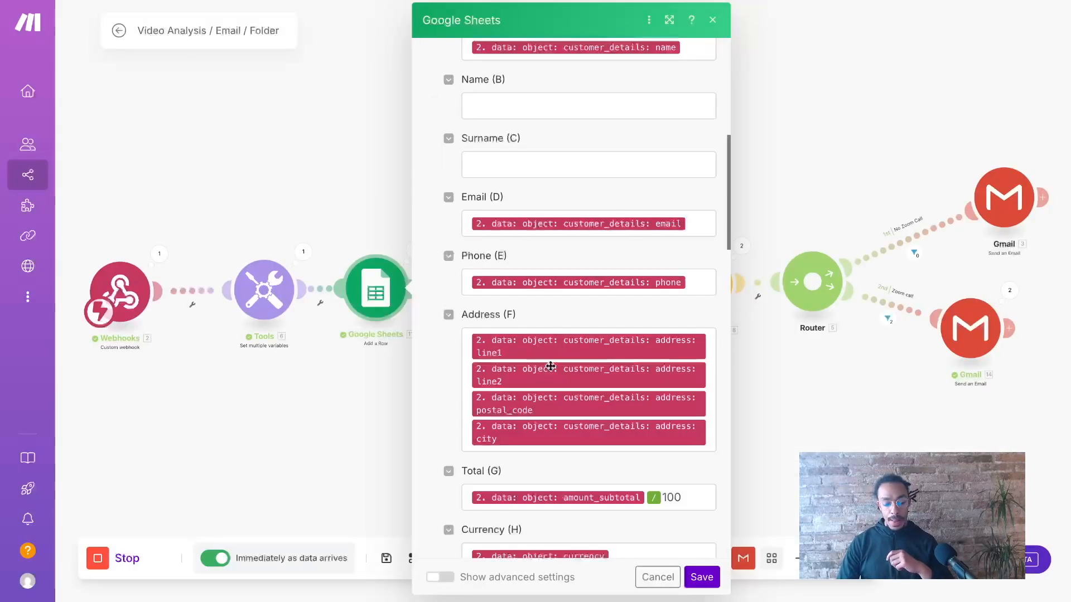
scroll(551, 366, down, 2)
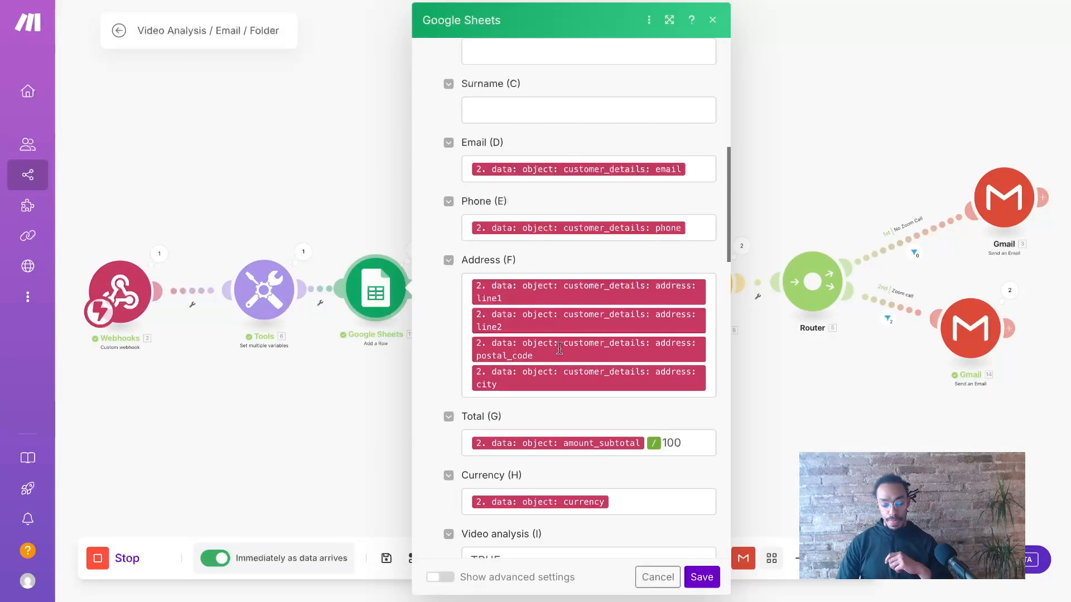
click(714, 21)
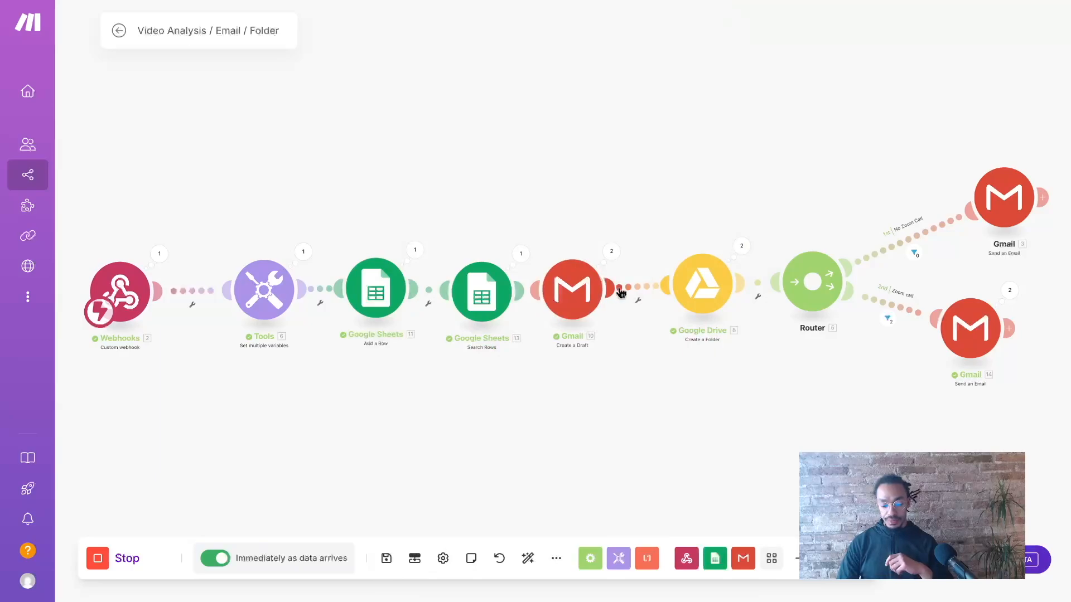
- Examine the drive location, Online Zoom folder location and dated folder-name formula of the Create a Folder module, and save it
click(701, 290)
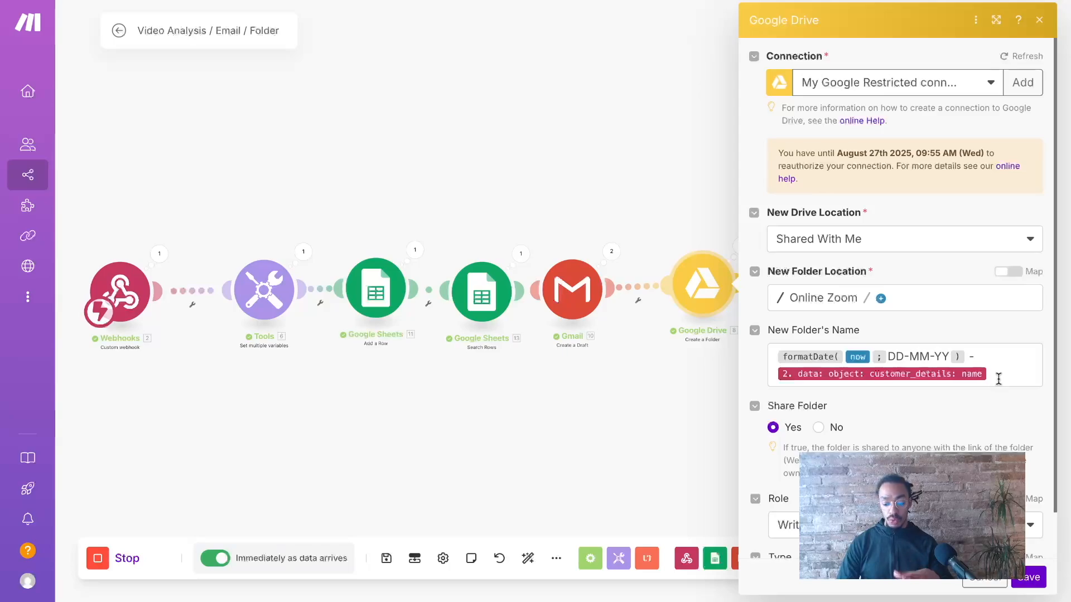
click(1036, 584)
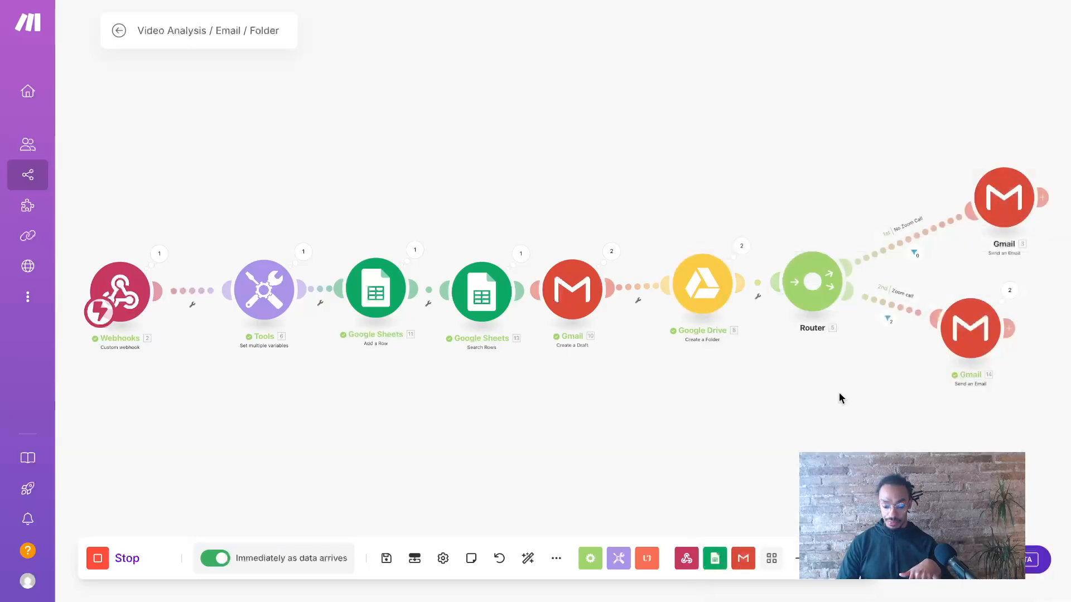
click(807, 281)
right_click(846, 388)
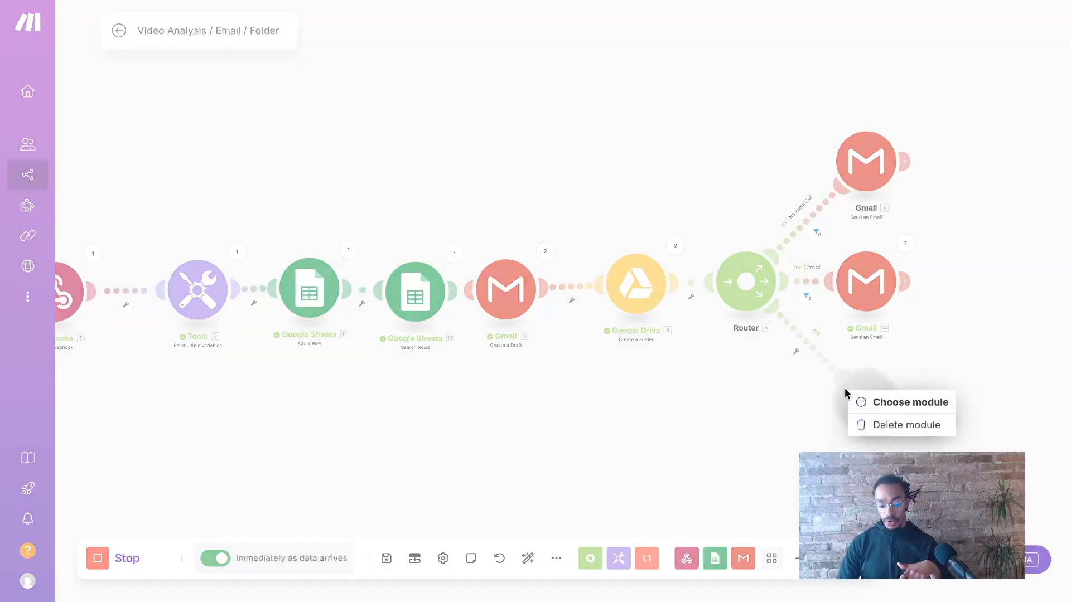
click(868, 424)
drag(851, 282, 865, 324)
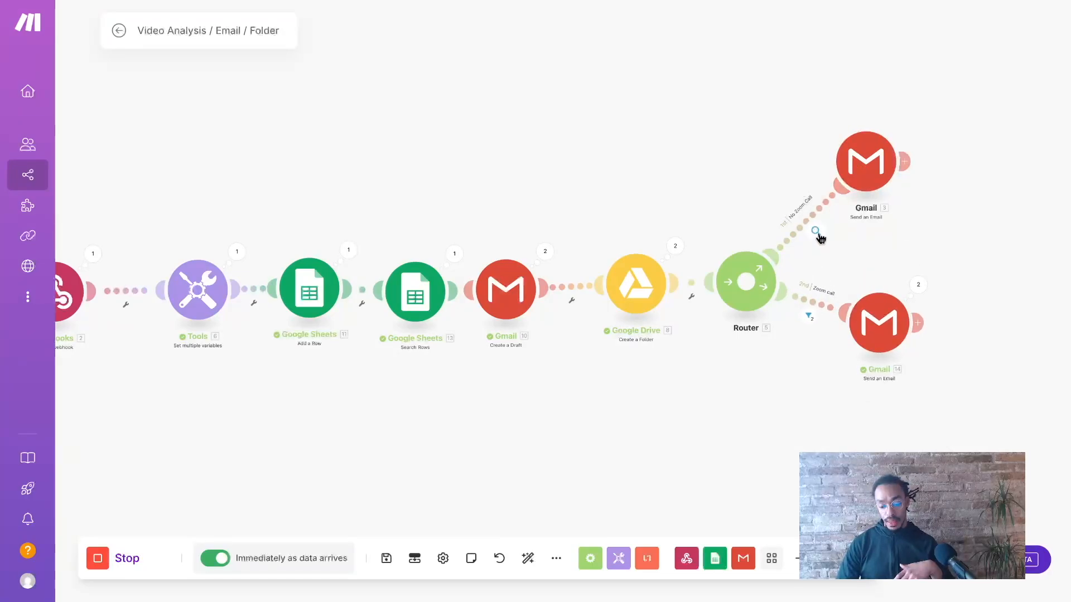
- Inspect the No Zoom Call filter's bundle evaluations and its condition on 1to1 (K), and close the filter settings
click(817, 233)
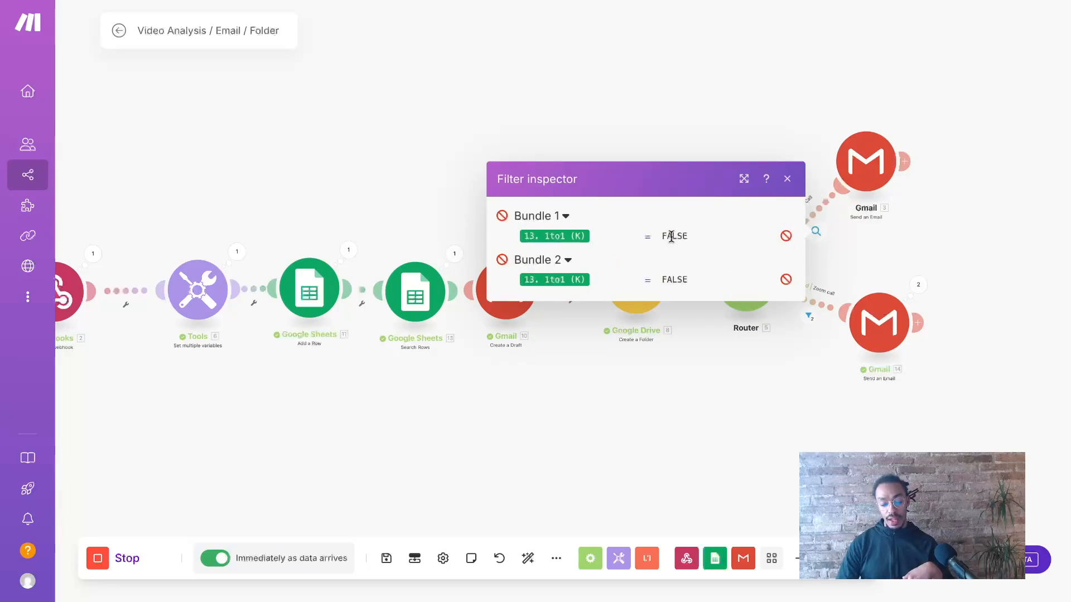
click(818, 230)
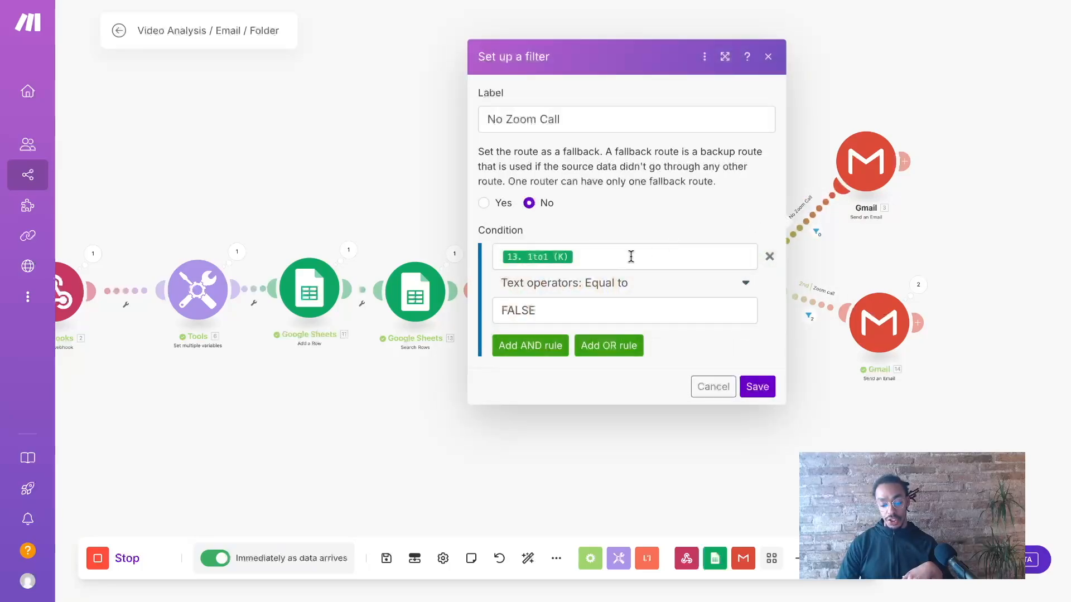
click(768, 57)
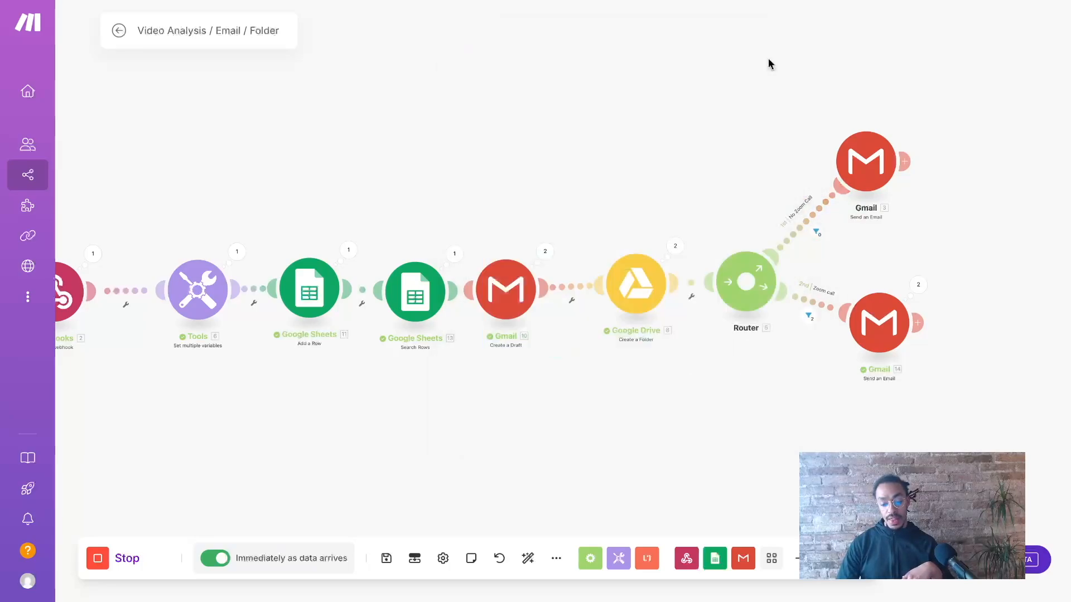
- Open the Gmail Send an Email module on the No Zoom Call route and examine its recipient, subject and content
click(872, 158)
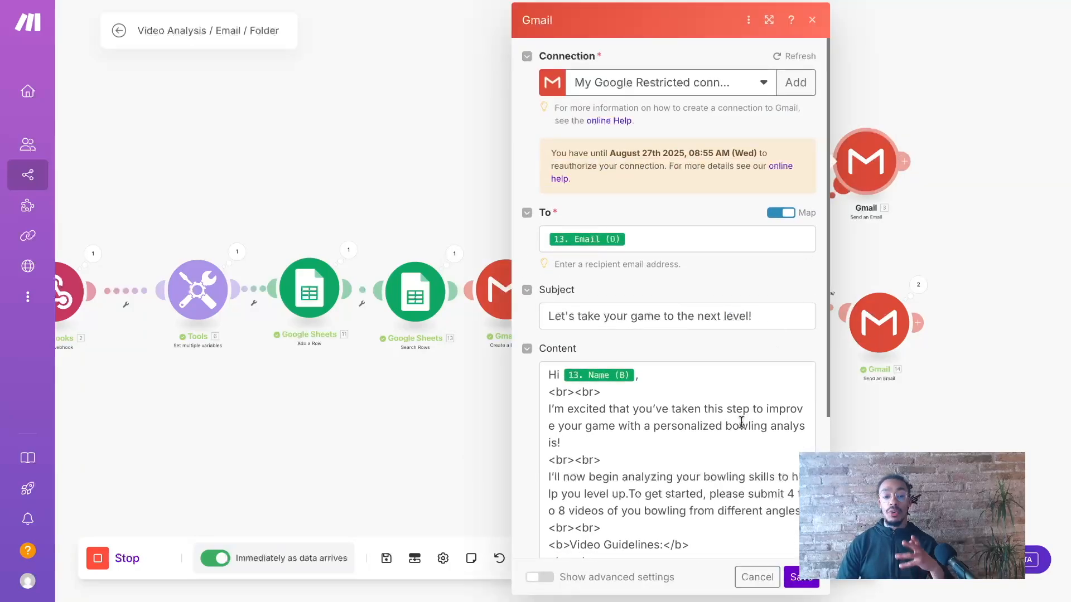
scroll(741, 422, down, 2)
scroll(755, 307, down, 3)
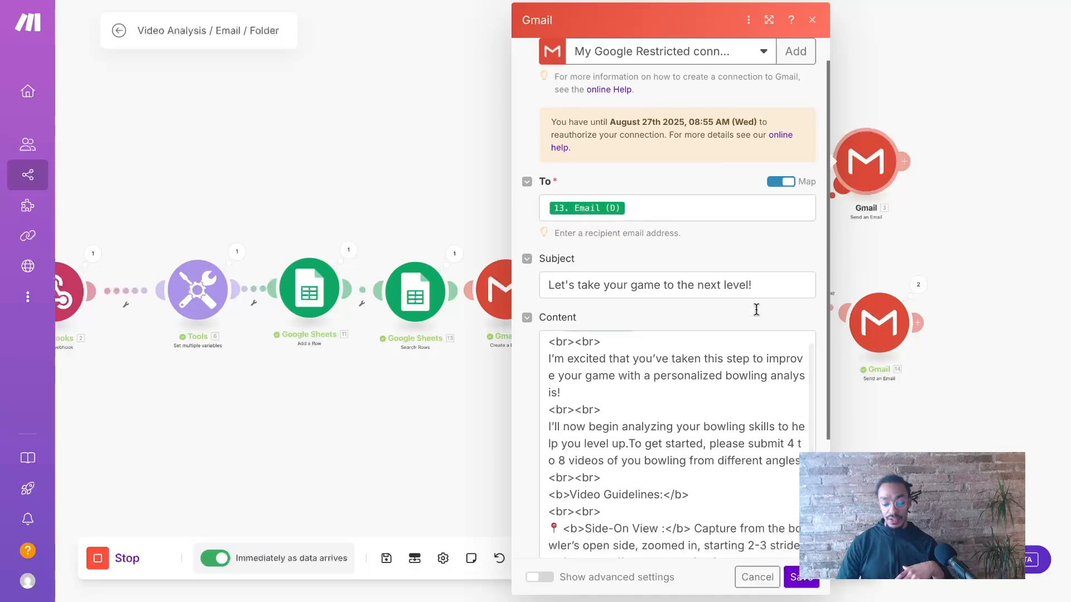
scroll(756, 307, up, 1)
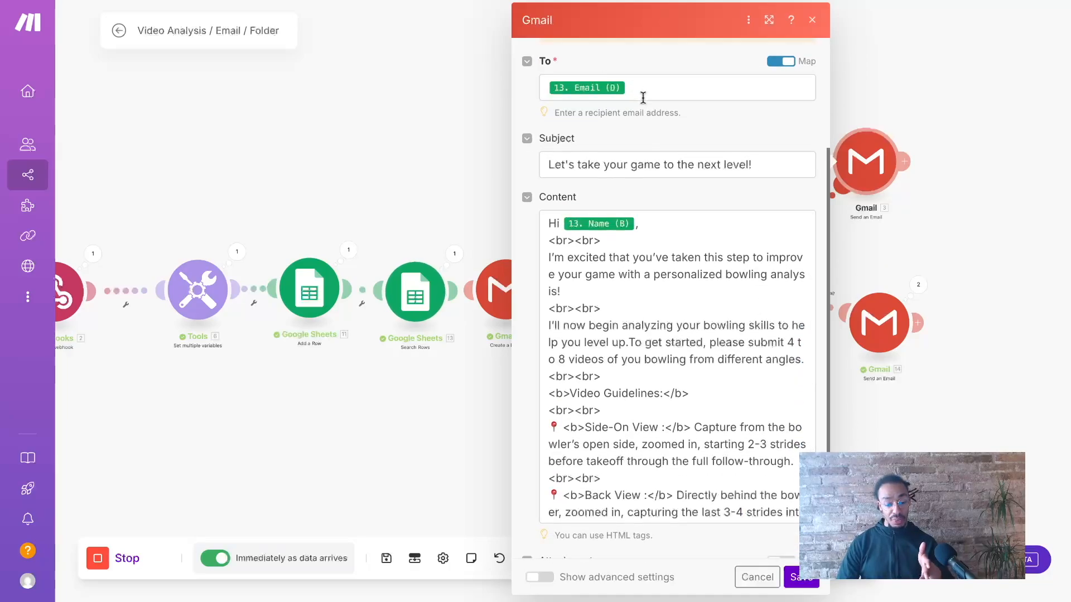
- Read the No Zoom Call email's content through the video guidelines to the mapped Web View Link, and close the module
click(658, 229)
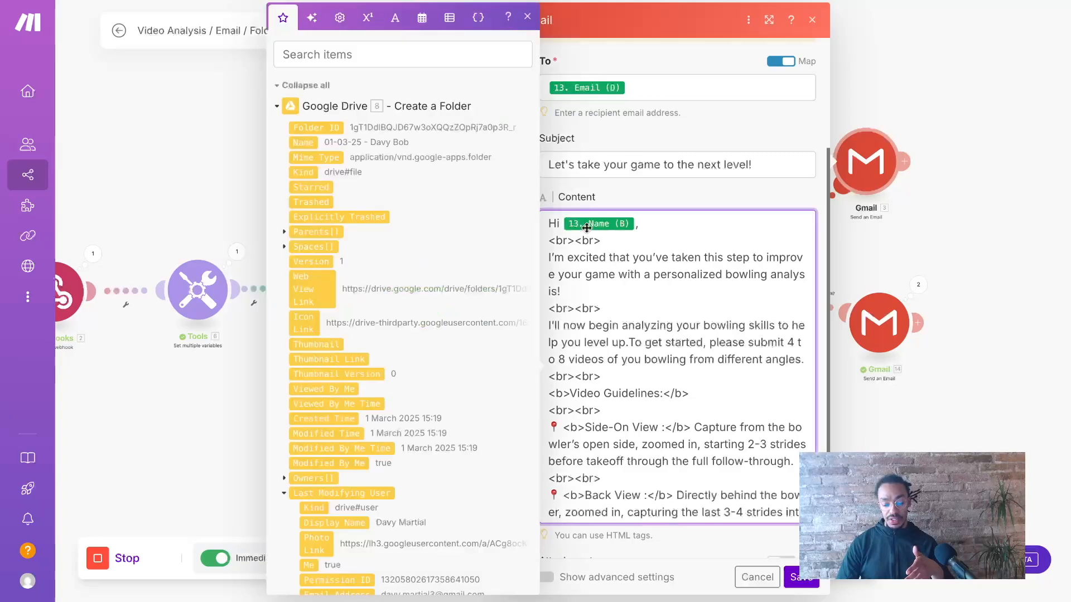
scroll(652, 306, down, 2)
scroll(652, 306, down, 2)
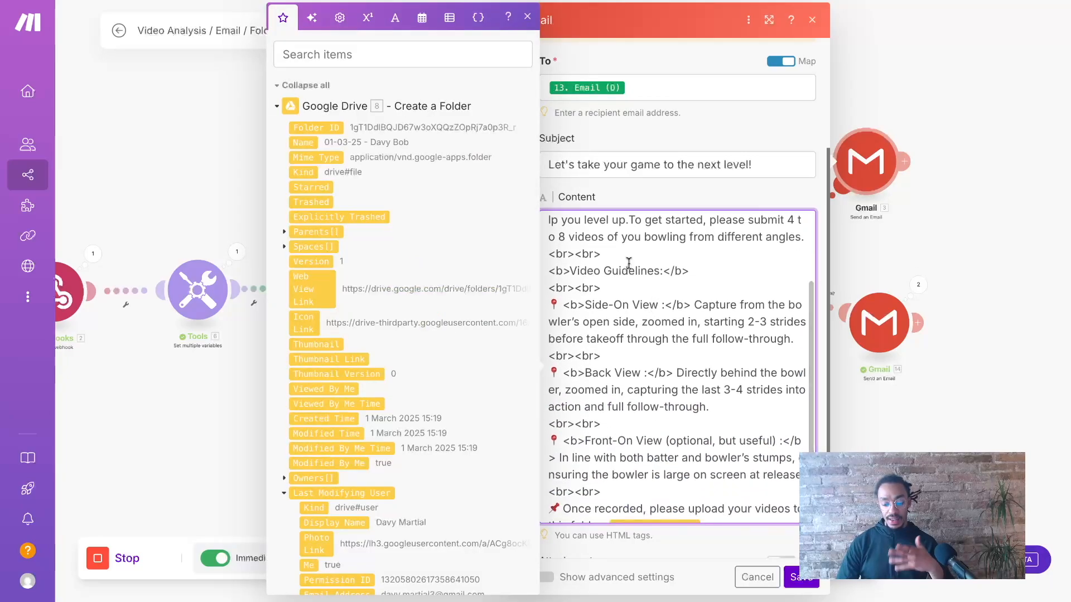
scroll(638, 307, down, 1)
scroll(639, 308, down, 2)
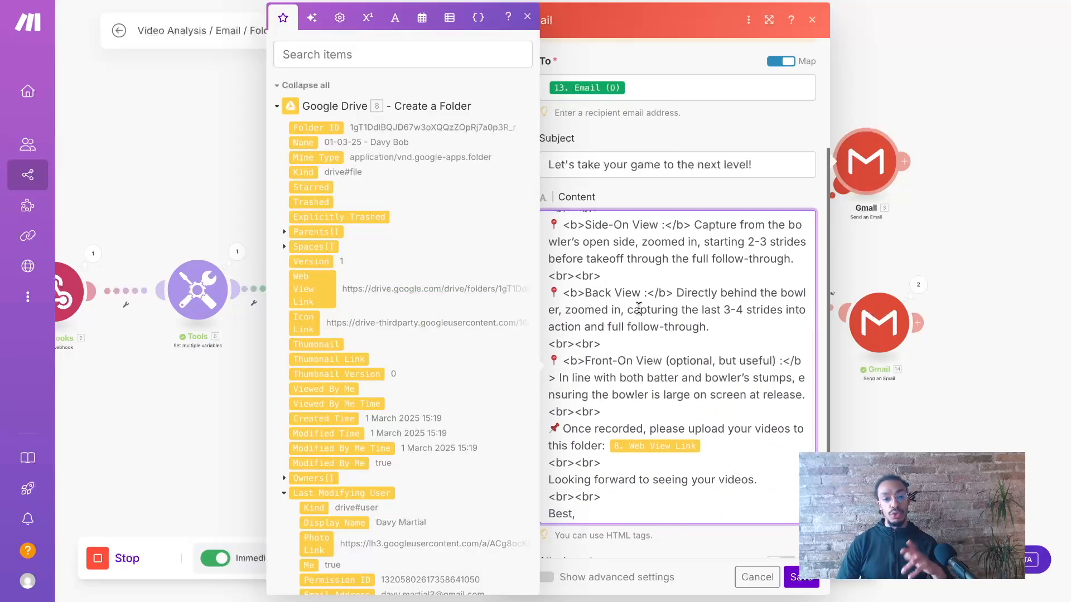
scroll(644, 349, down, 1)
click(717, 412)
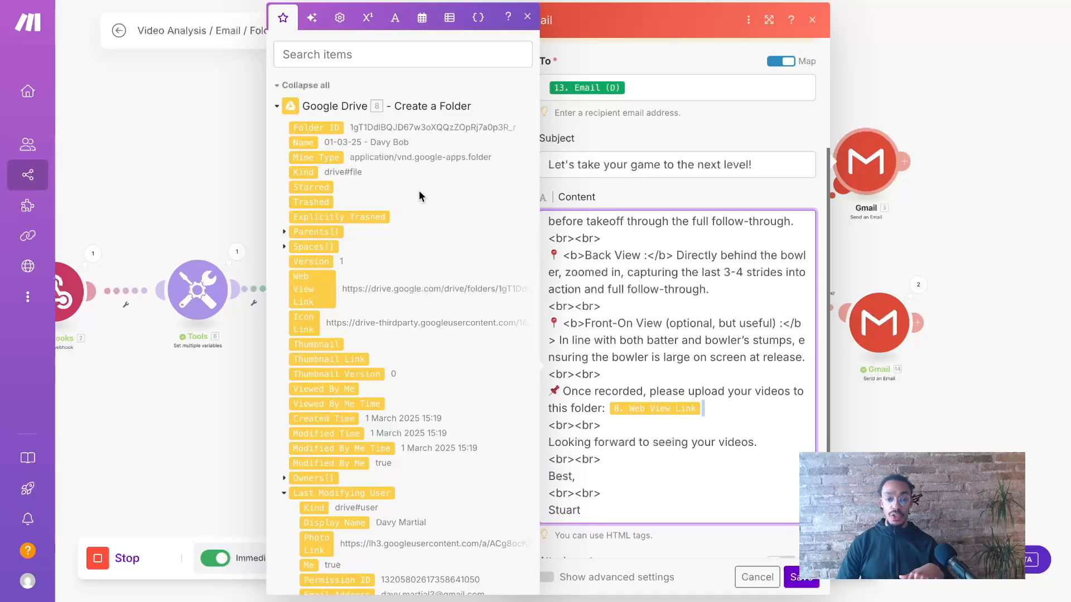
scroll(687, 417, down, 1)
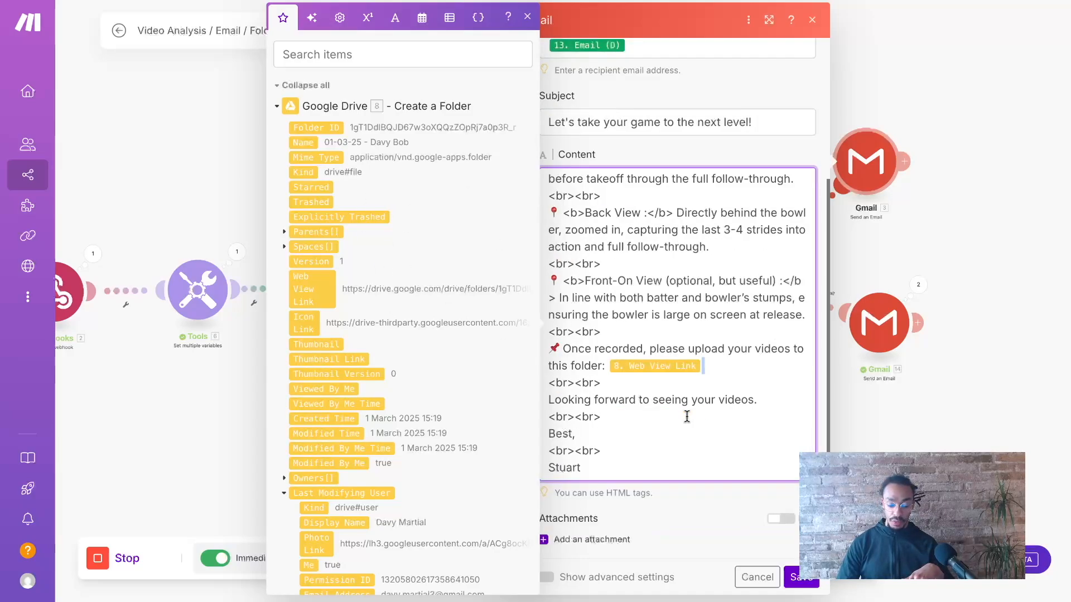
click(530, 17)
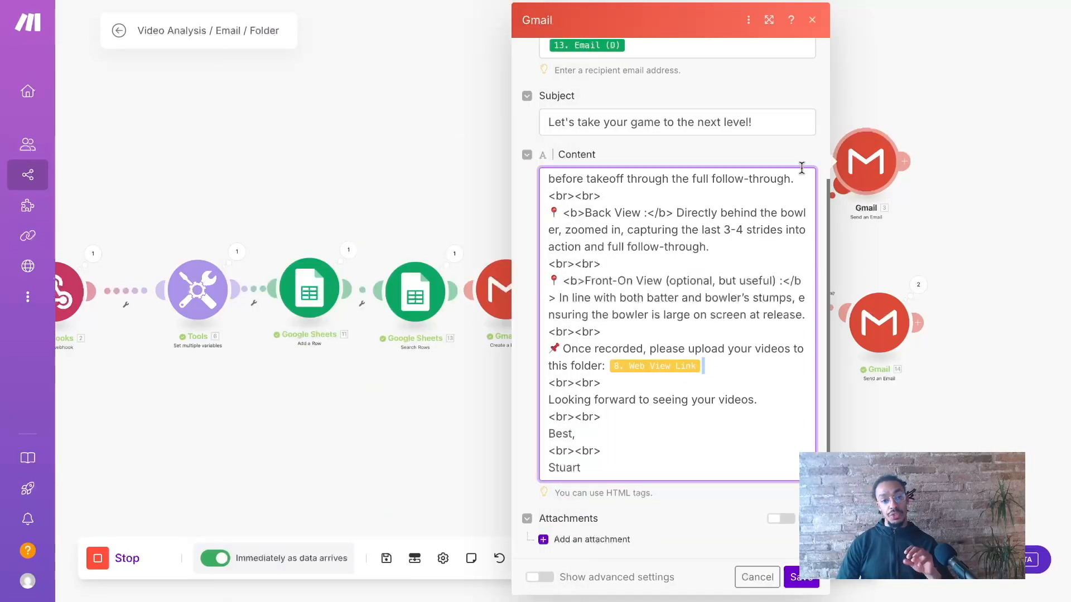
click(812, 27)
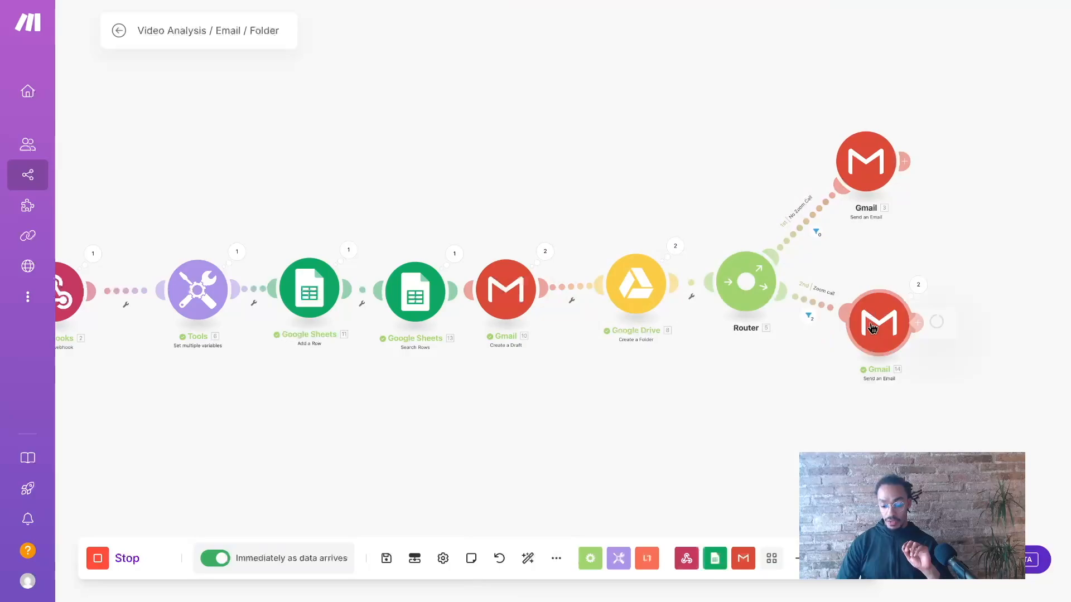
- Open the Gmail Send an Email module on the Zoom call route and examine its content through the Cal link 1 hour variable
click(875, 323)
scroll(638, 428, down, 1)
scroll(638, 427, up, 1)
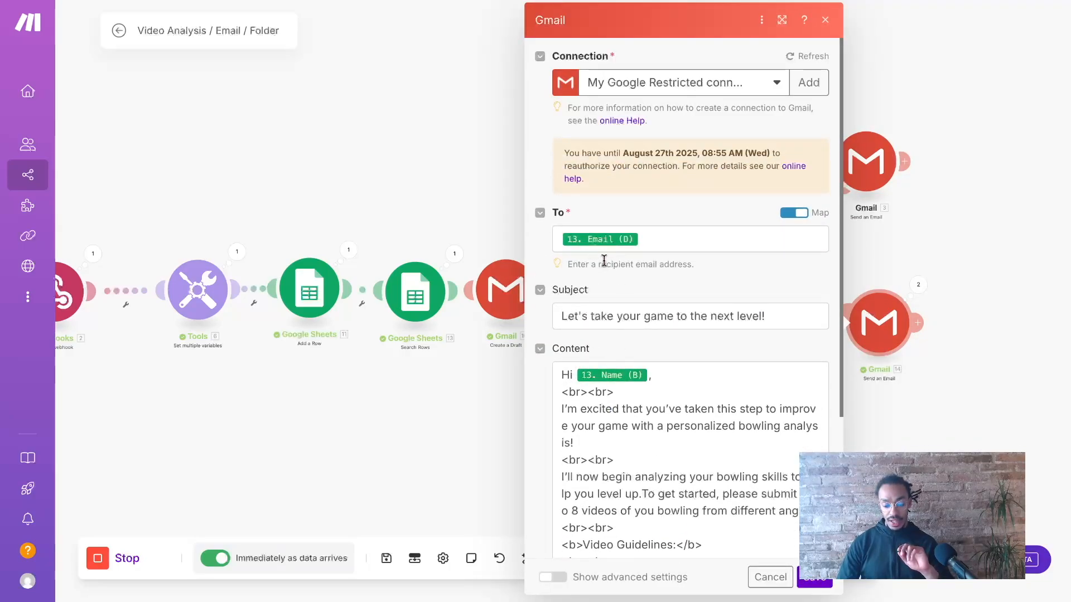
scroll(652, 469, down, 2)
scroll(652, 468, down, 5)
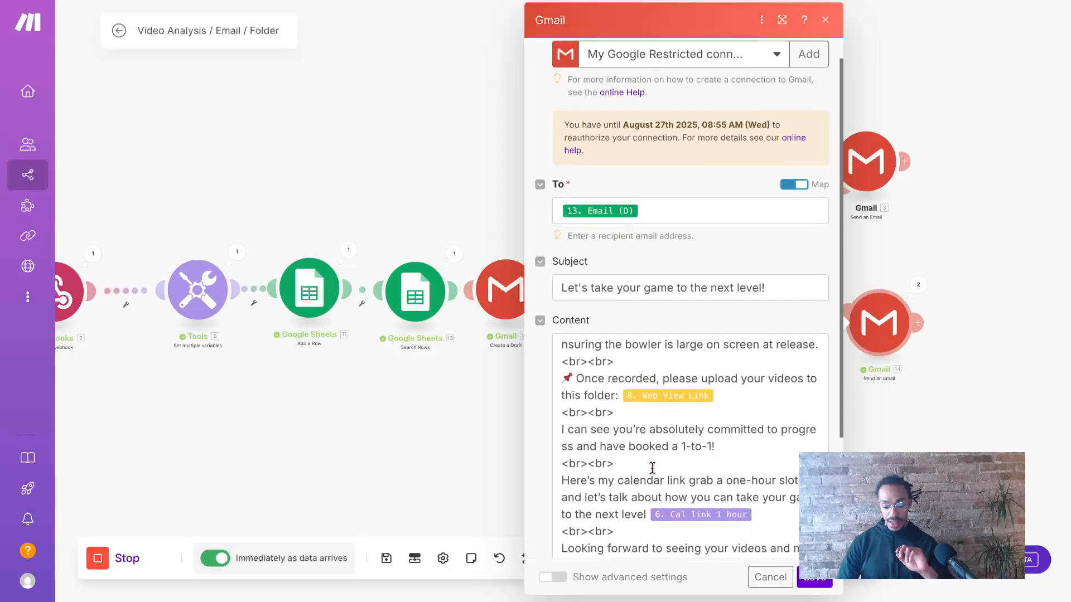
scroll(654, 490, down, 1)
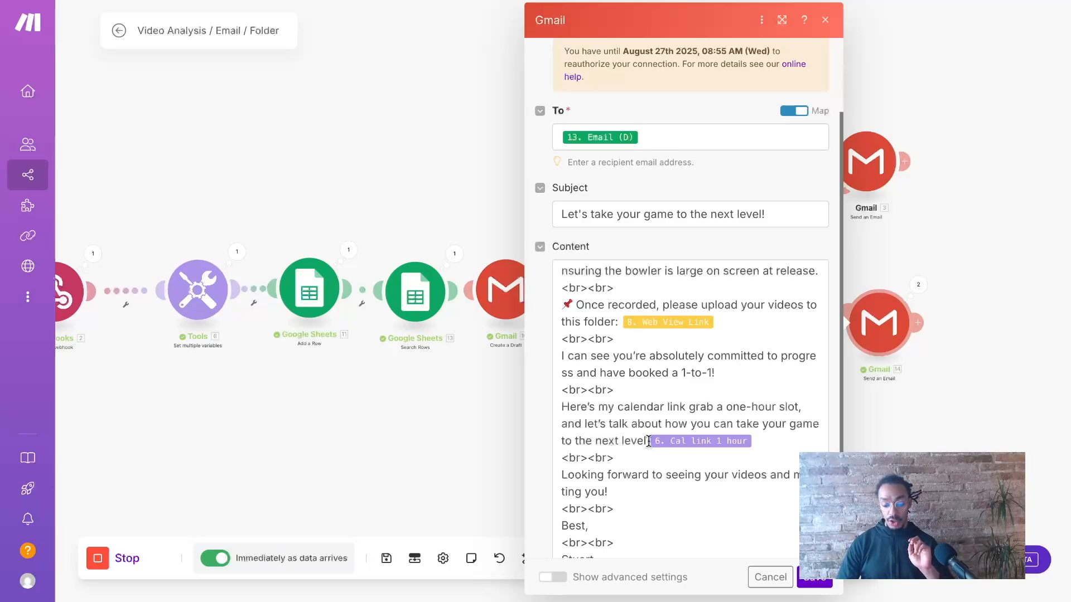
- Check the Cal link 1 hour variable in the Set multiple variables module, and review its use in the Zoom call email before closing it
click(205, 287)
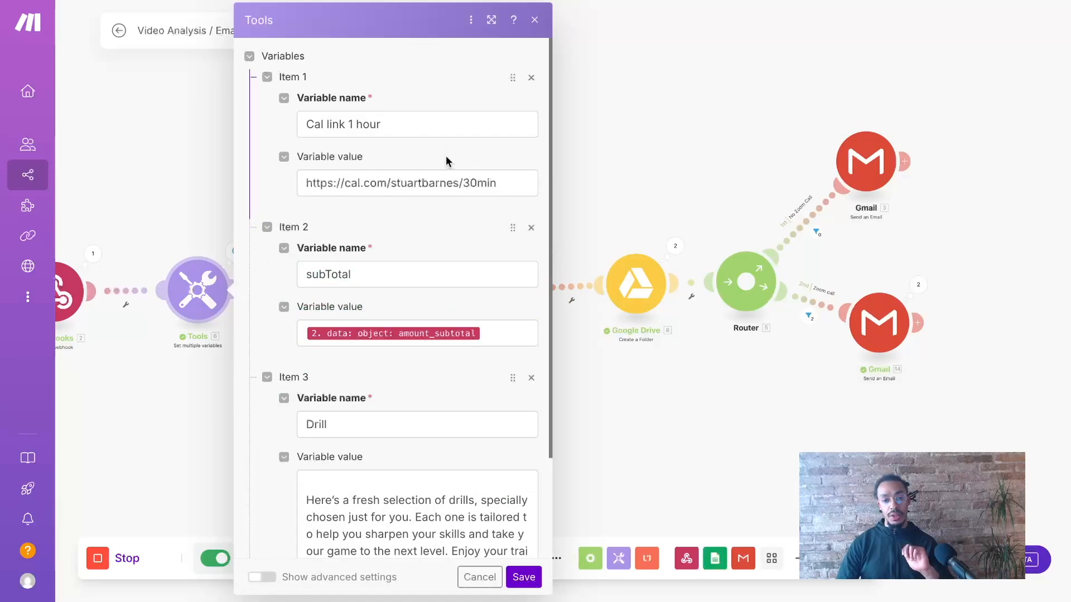
click(533, 22)
click(879, 322)
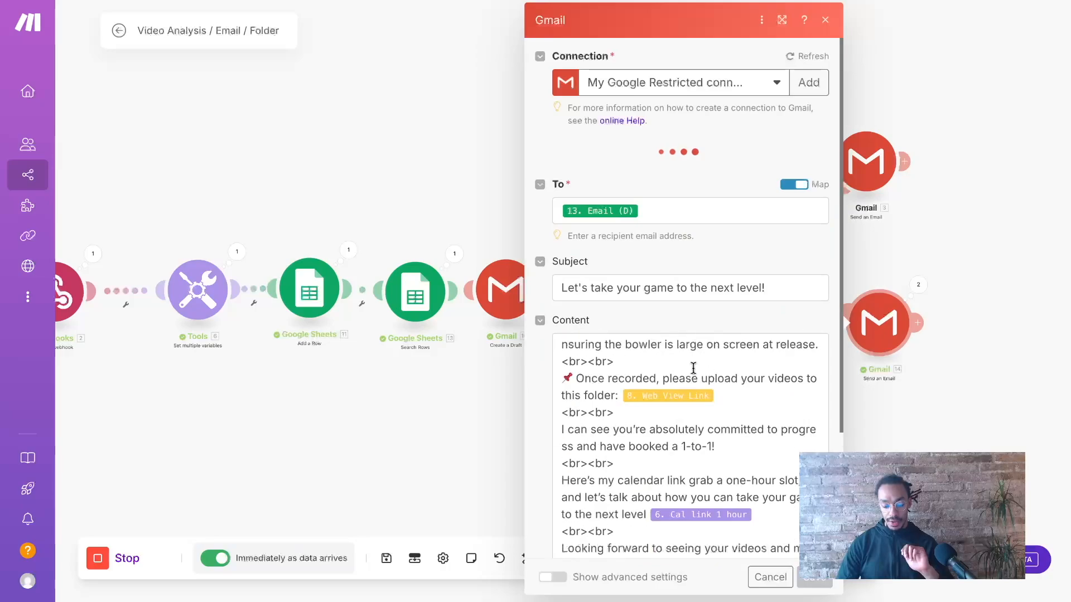
scroll(693, 368, down, 3)
click(826, 21)
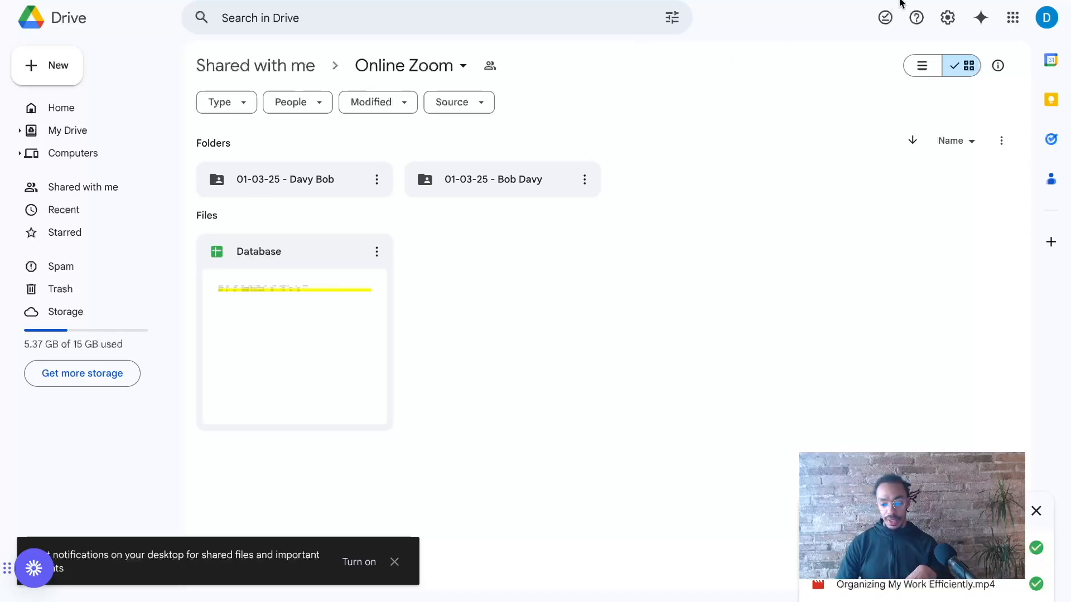
- Open the Apps Script project "Trigger when a new file is added" in a new tab and show its code
key(ctrl+t)
text(script)
key(Return)
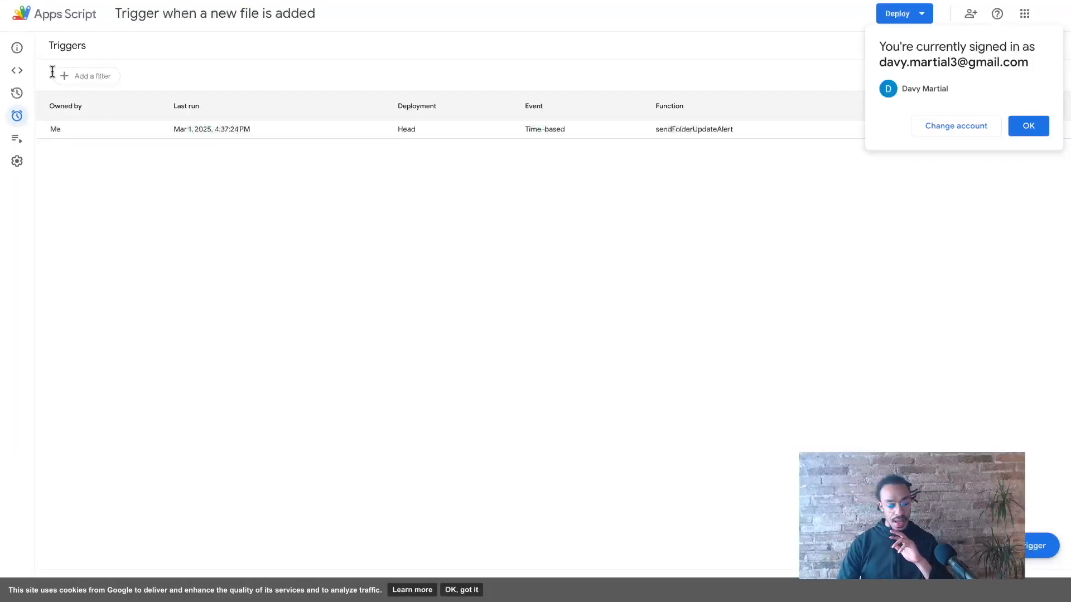
click(17, 70)
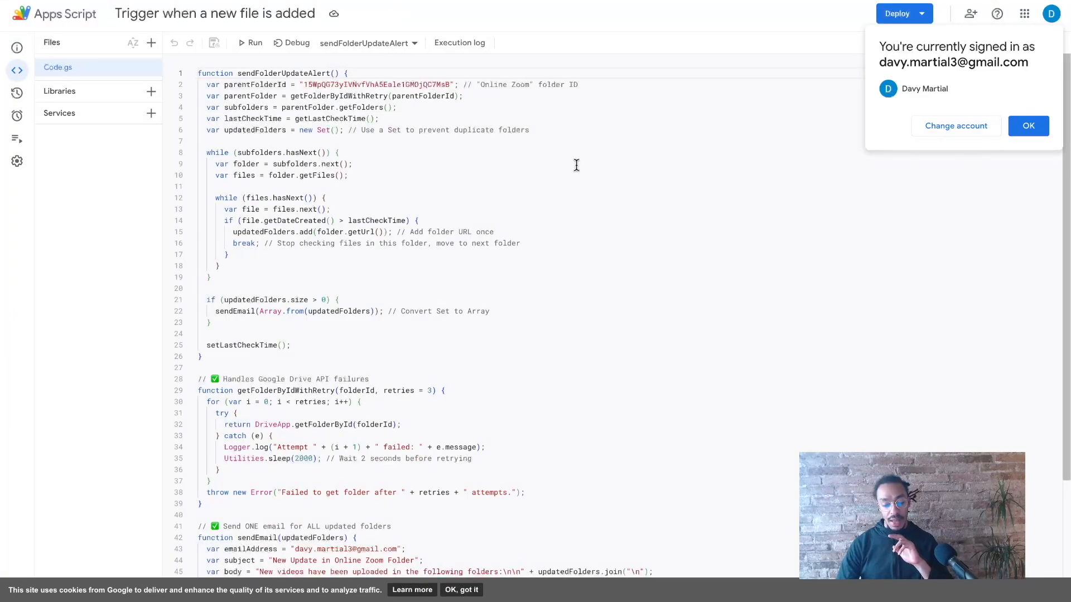
- Switch to Google Drive, view the uploaded video in the second dated customer folder, and return to the Online Zoom folder
click(89, 1)
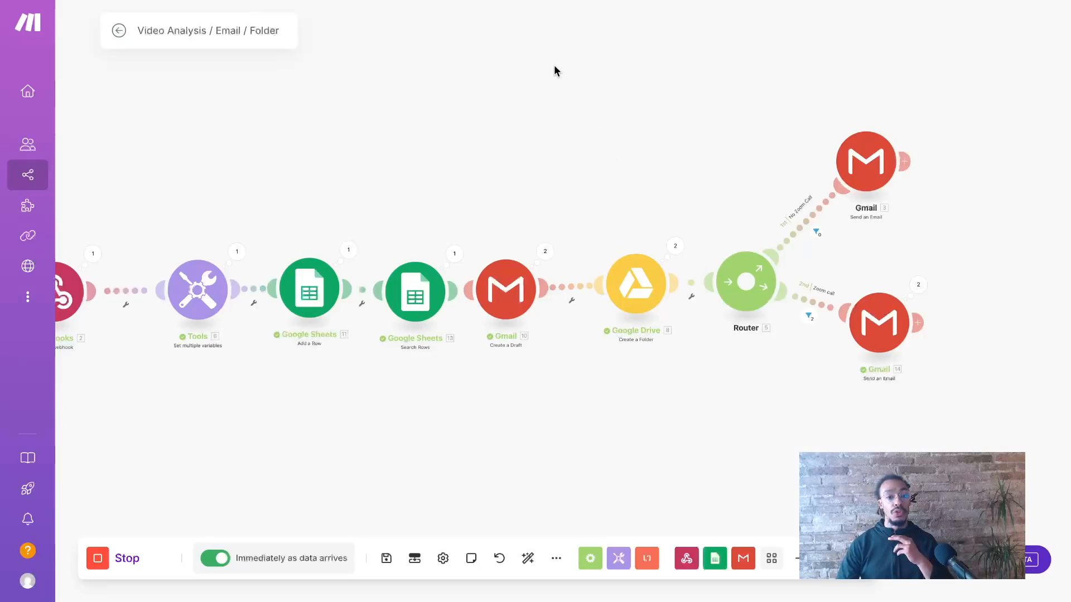
click(450, 2)
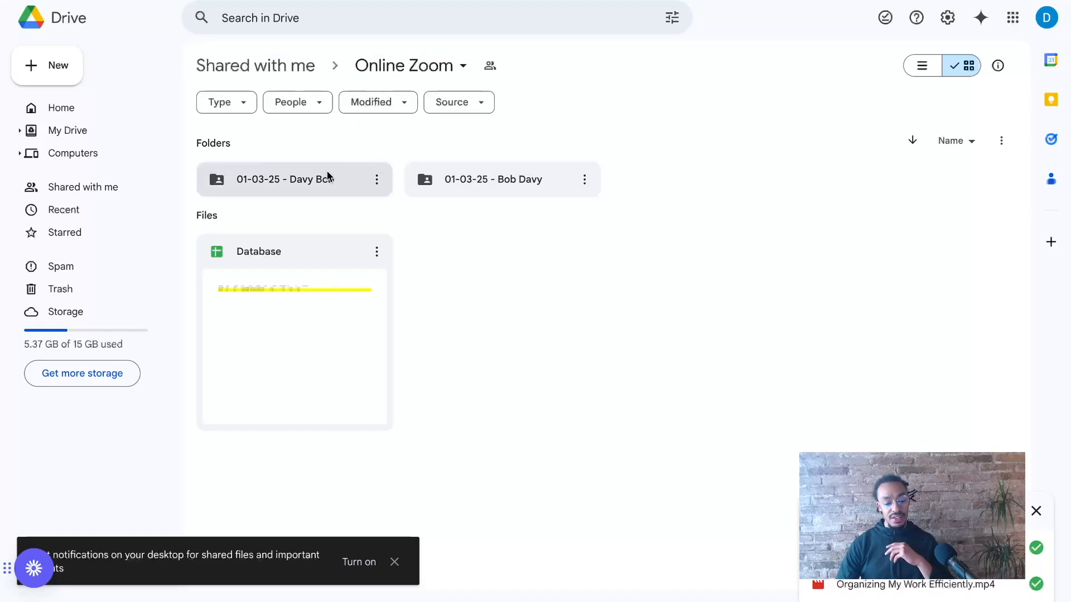
double_click(523, 181)
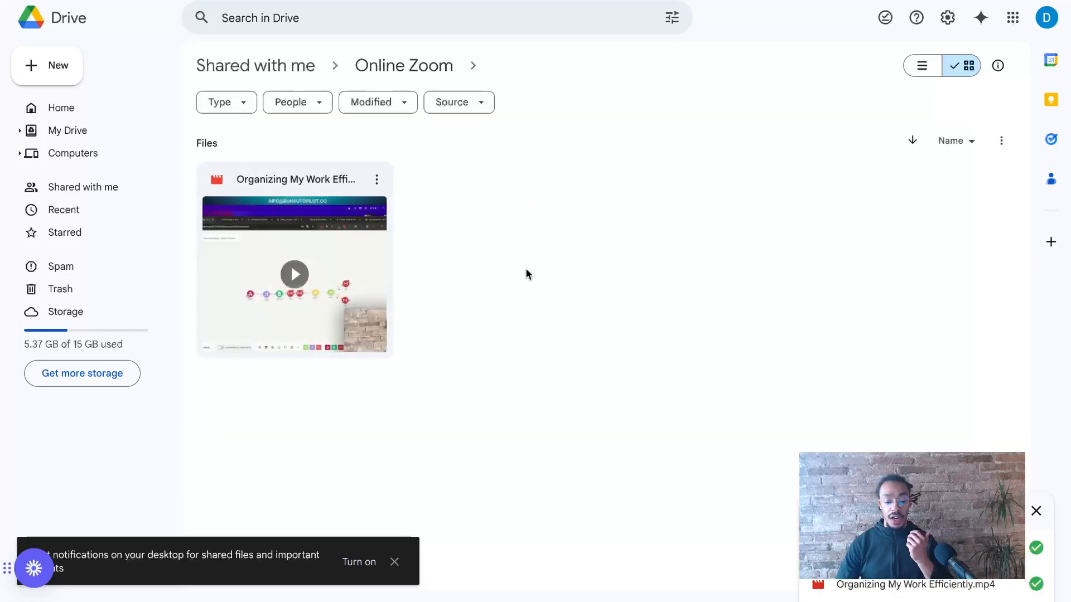
click(420, 78)
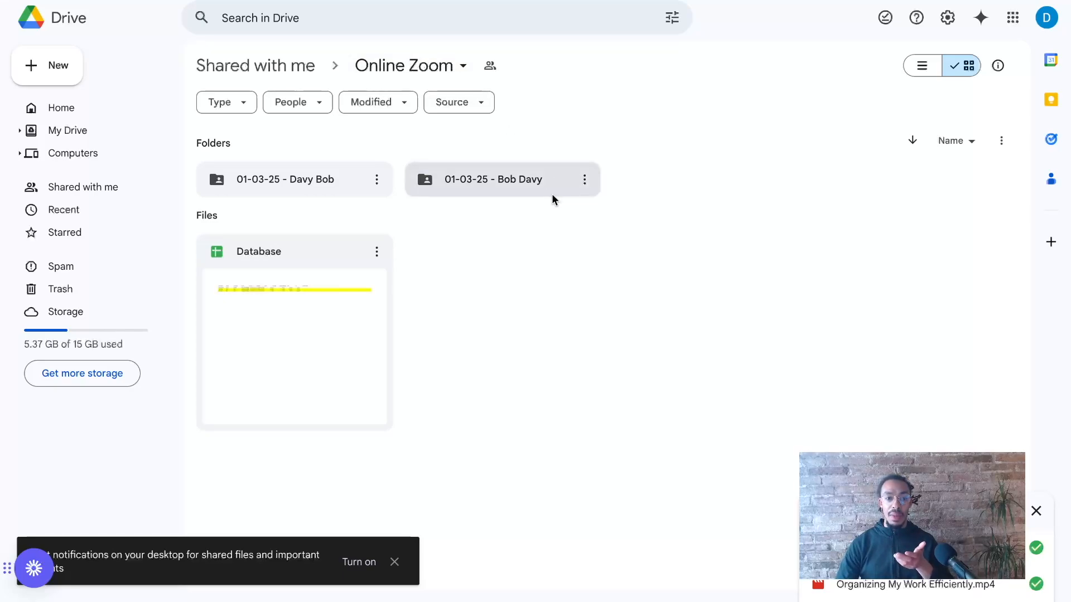
click(533, 187)
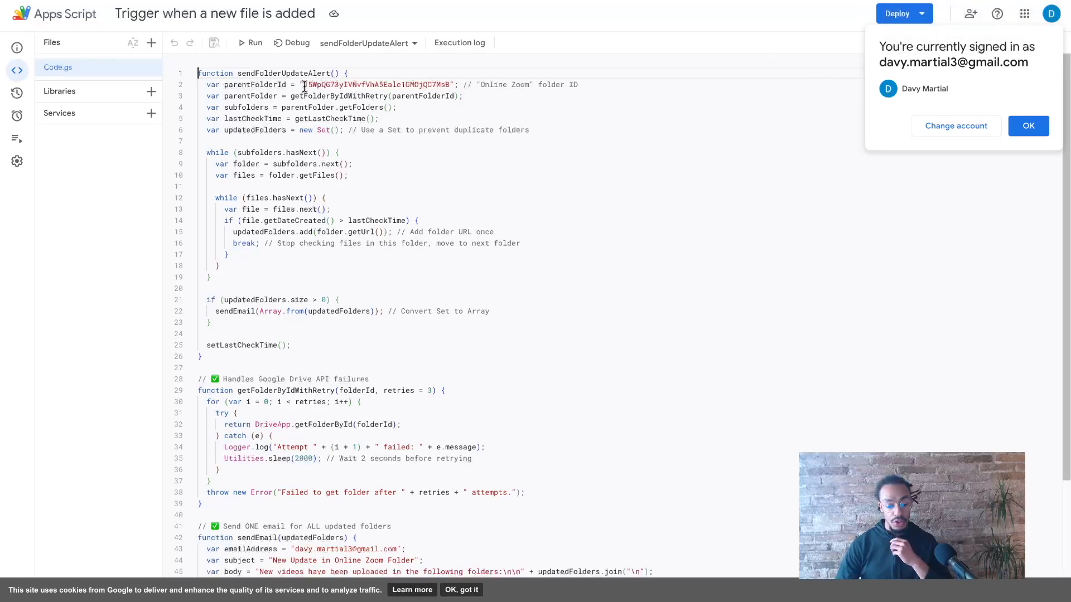
- Examine the Apps Script code, from the Online Zoom parent folder ID through the subfolder check, email sending and last-check timestamp functions
drag(304, 86, 450, 85)
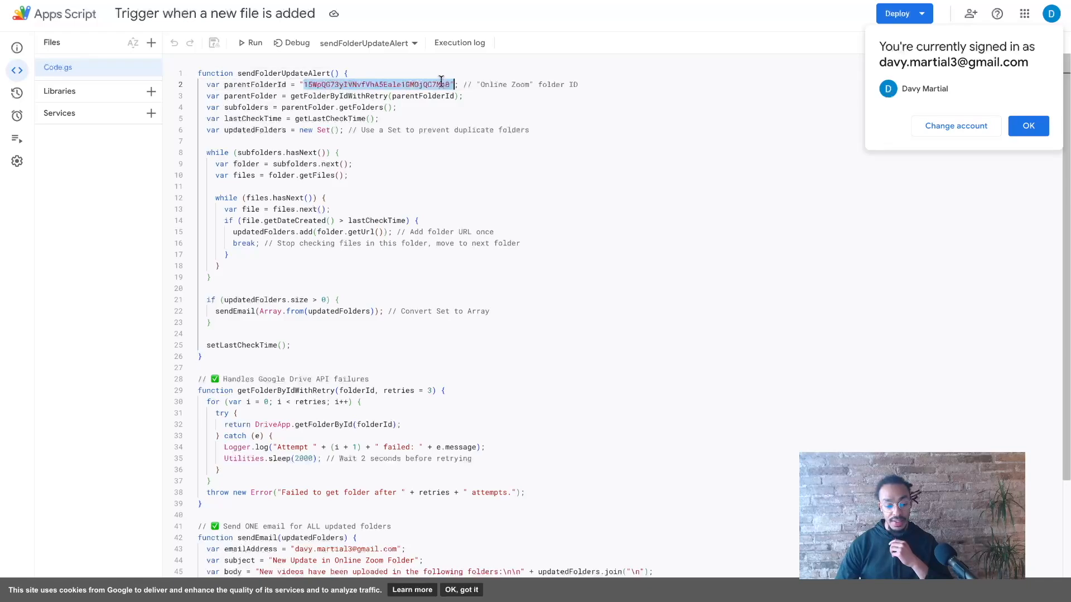
key(ctrl+shift+Tab)
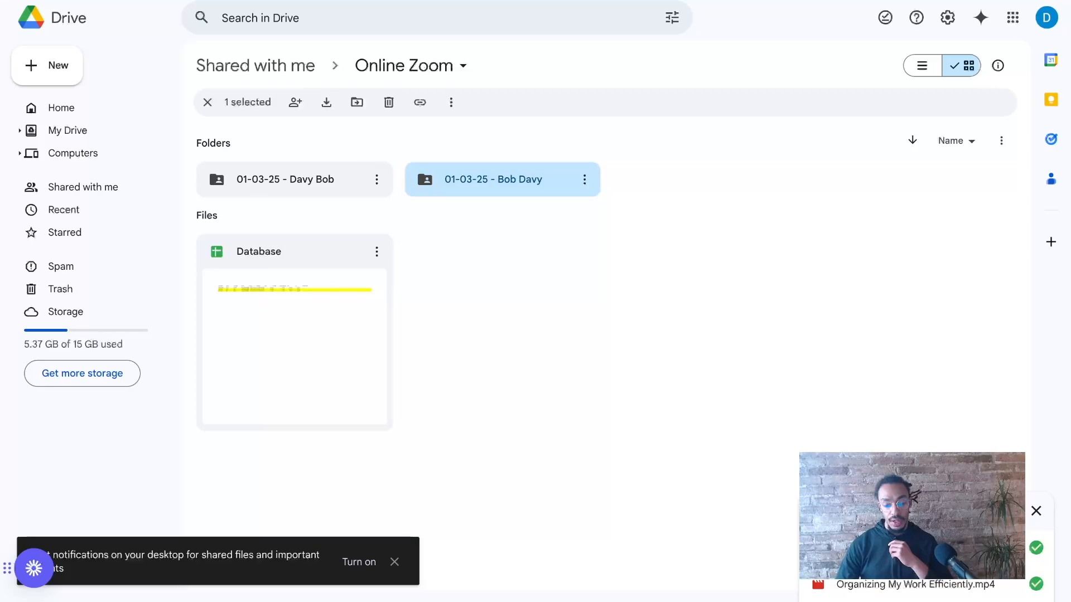
key(ctrl+Tab)
scroll(341, 148, down, 1)
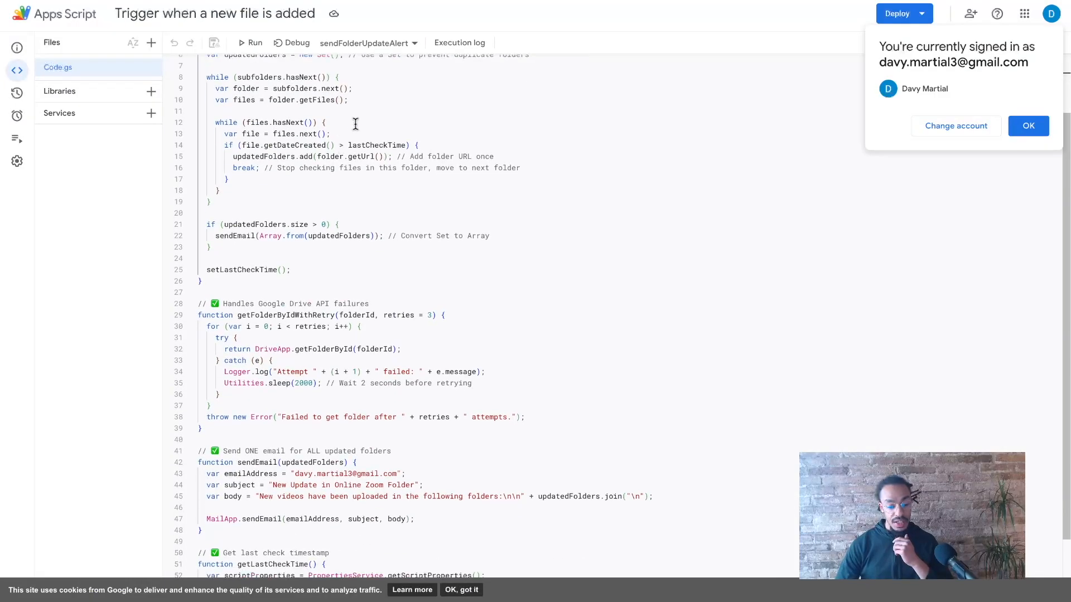
scroll(355, 125, up, 1)
scroll(247, 92, down, 1)
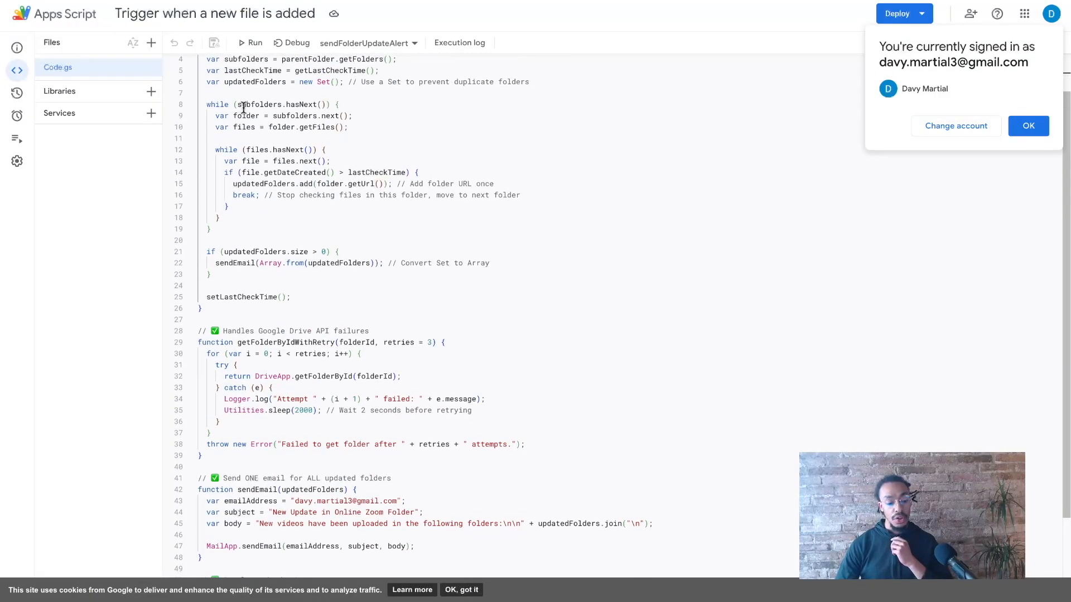
scroll(240, 106, up, 1)
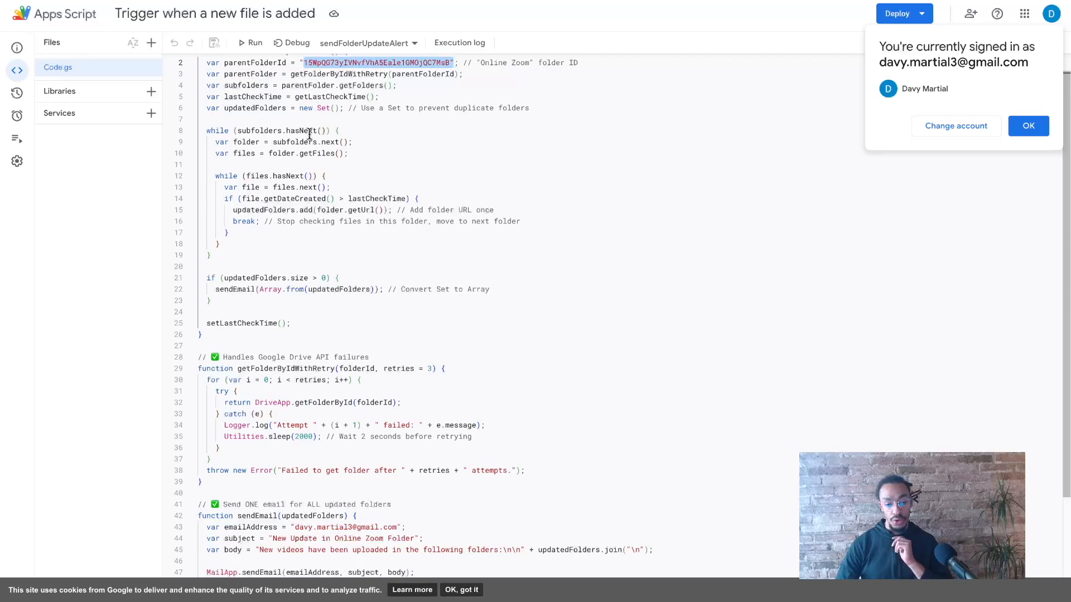
scroll(329, 139, down, 1)
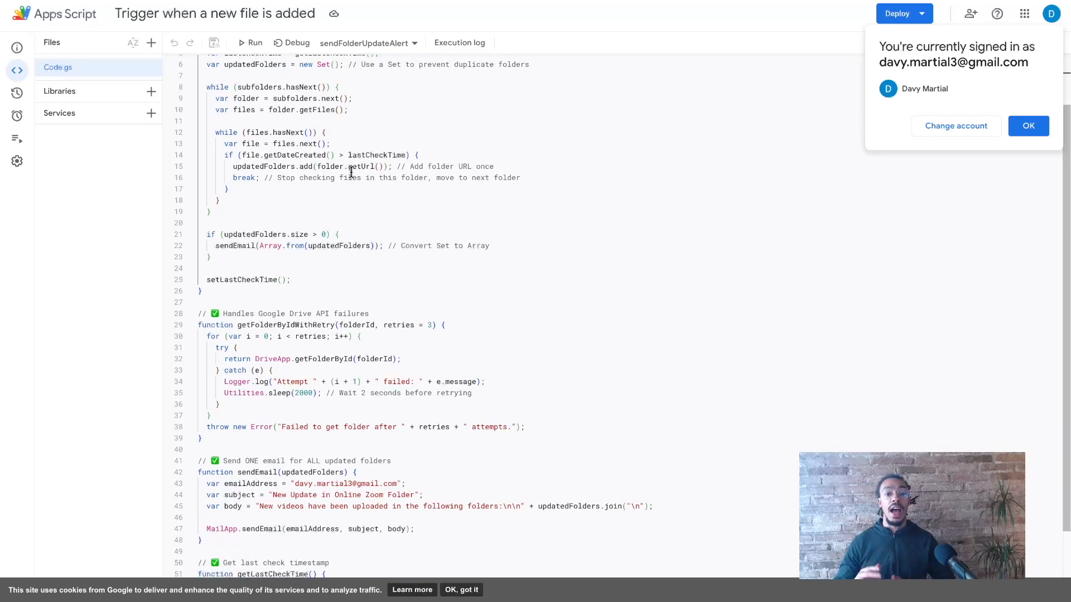
scroll(360, 195, down, 2)
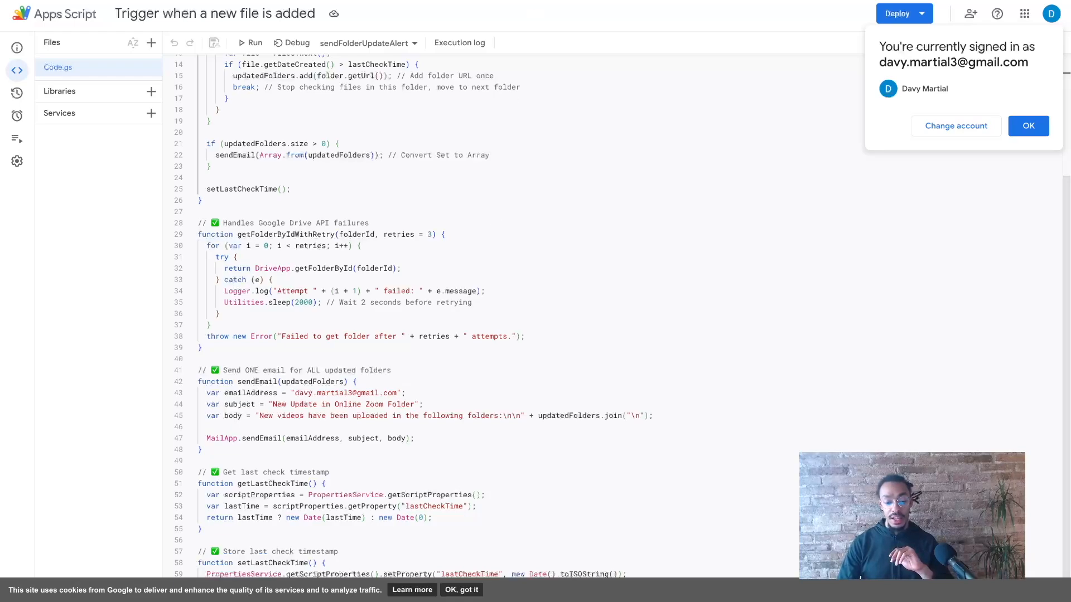
- Open the "New Update in Online Zoom Folder" email in Gmail, view the first linked customer folder, and return to the email
click(474, 1)
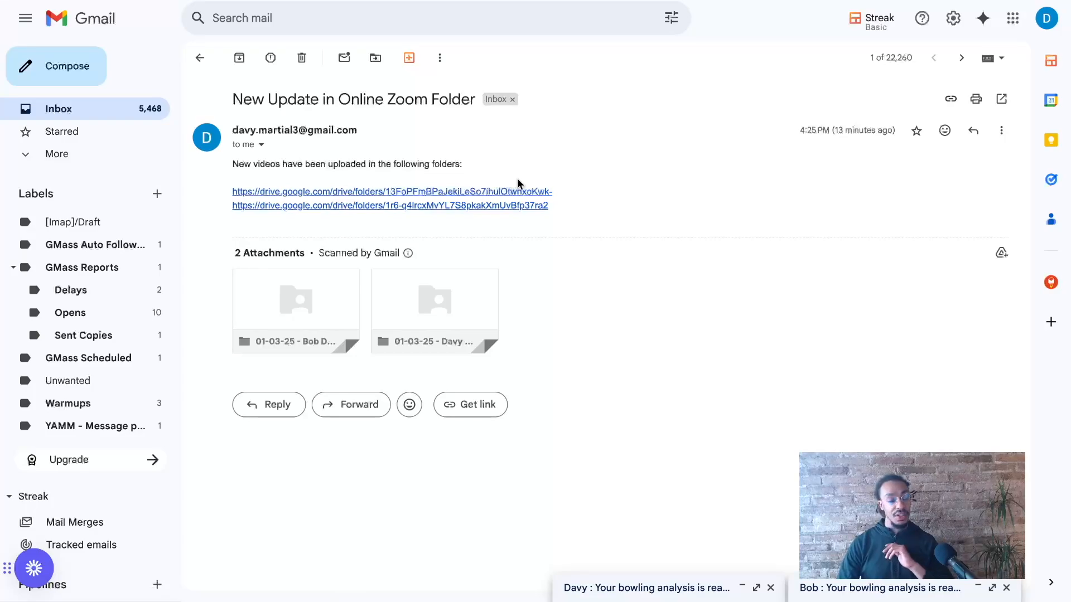
click(504, 191)
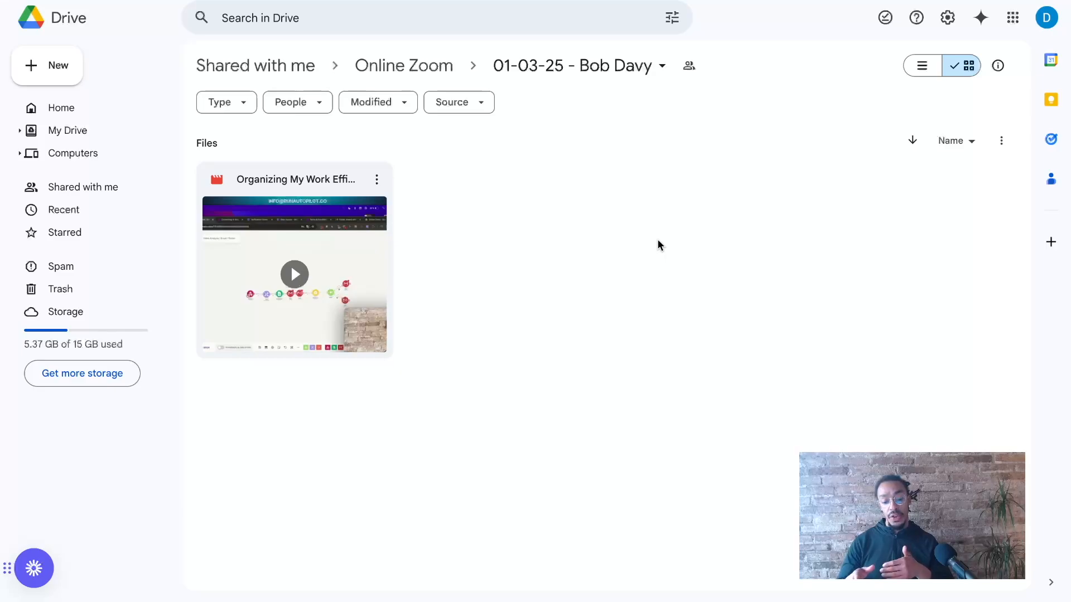
click(569, 0)
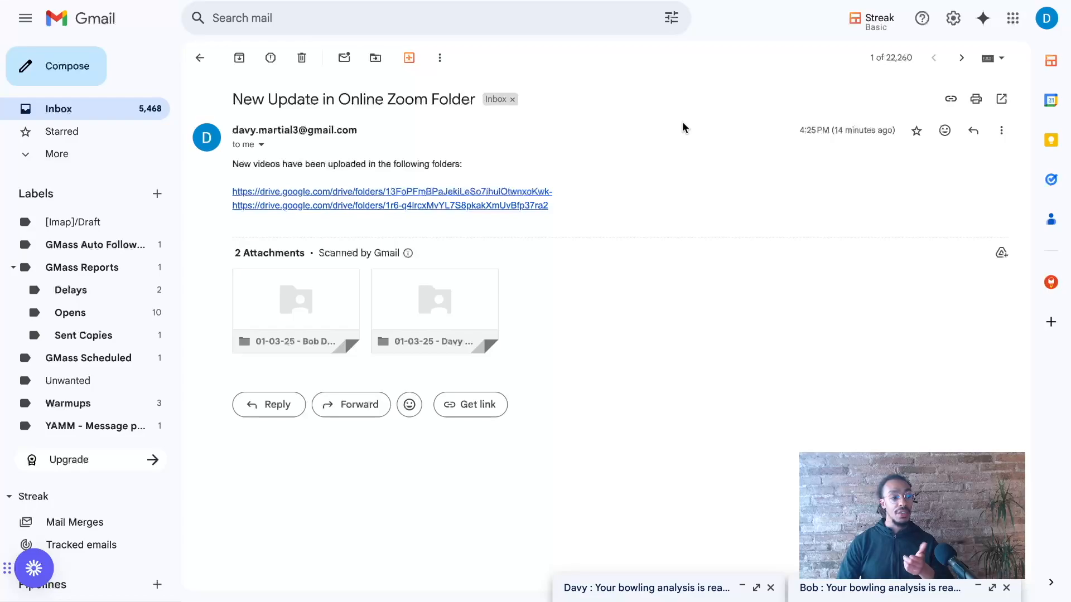
- Open the newest bowling-analysis email in Gmail's Drafts and place the cursor after "You can access it here:"
click(66, 155)
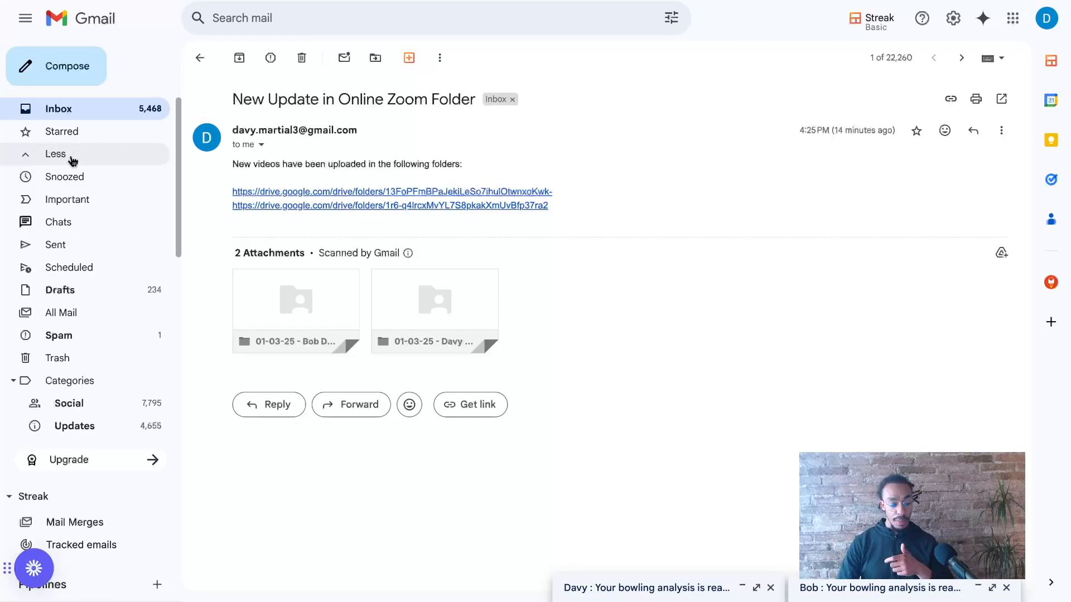
click(84, 290)
click(494, 124)
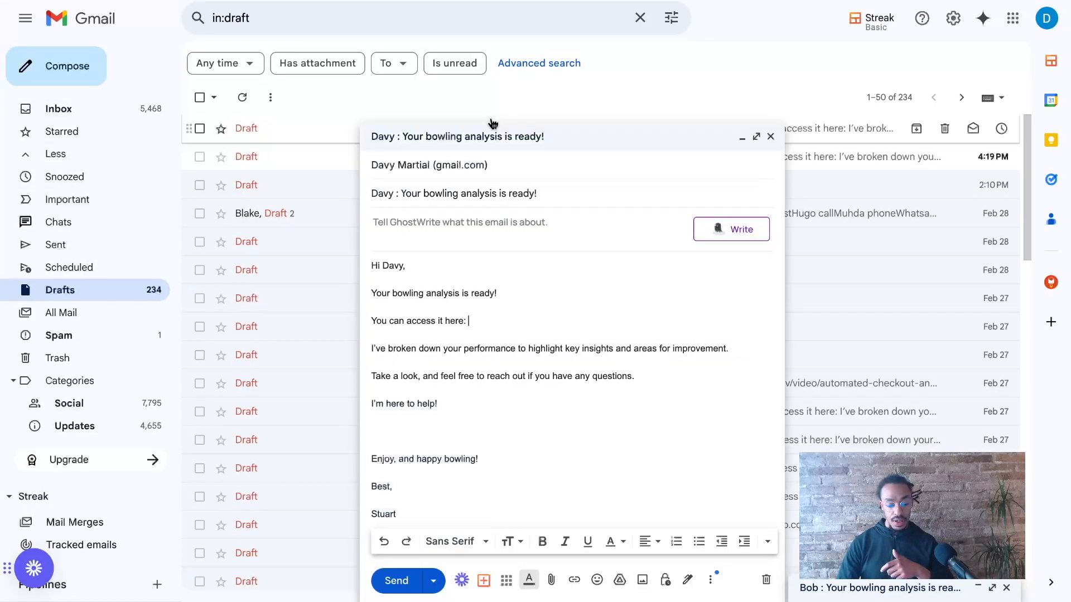
click(497, 328)
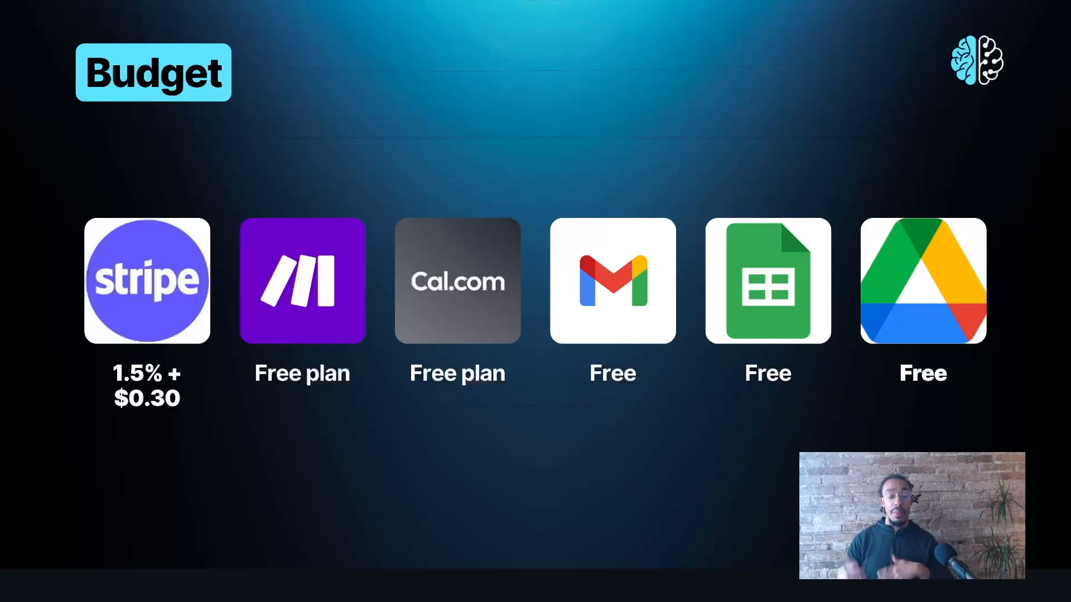
key(Right)
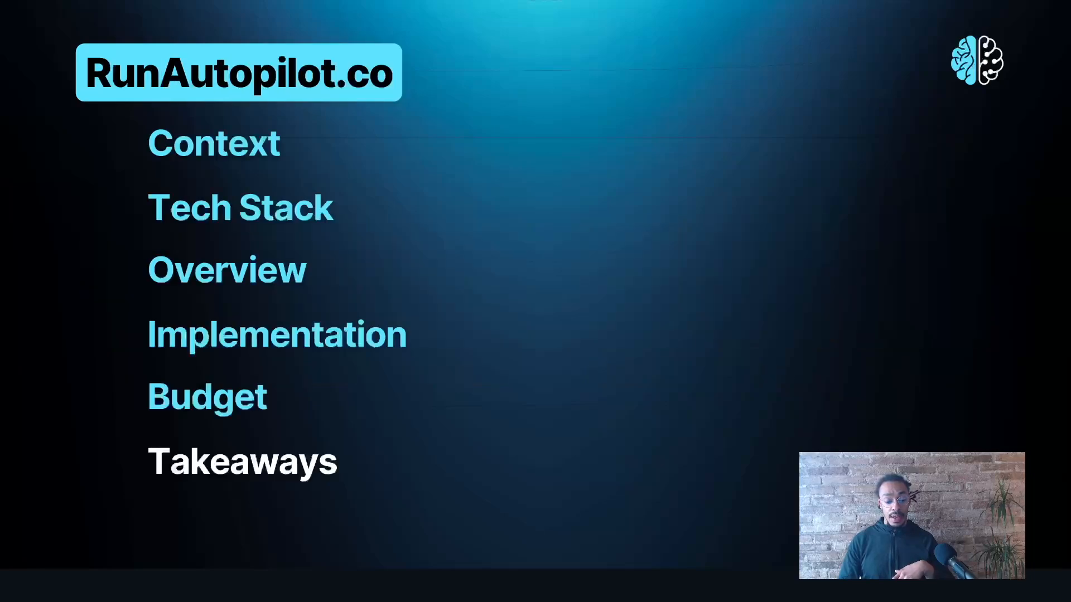